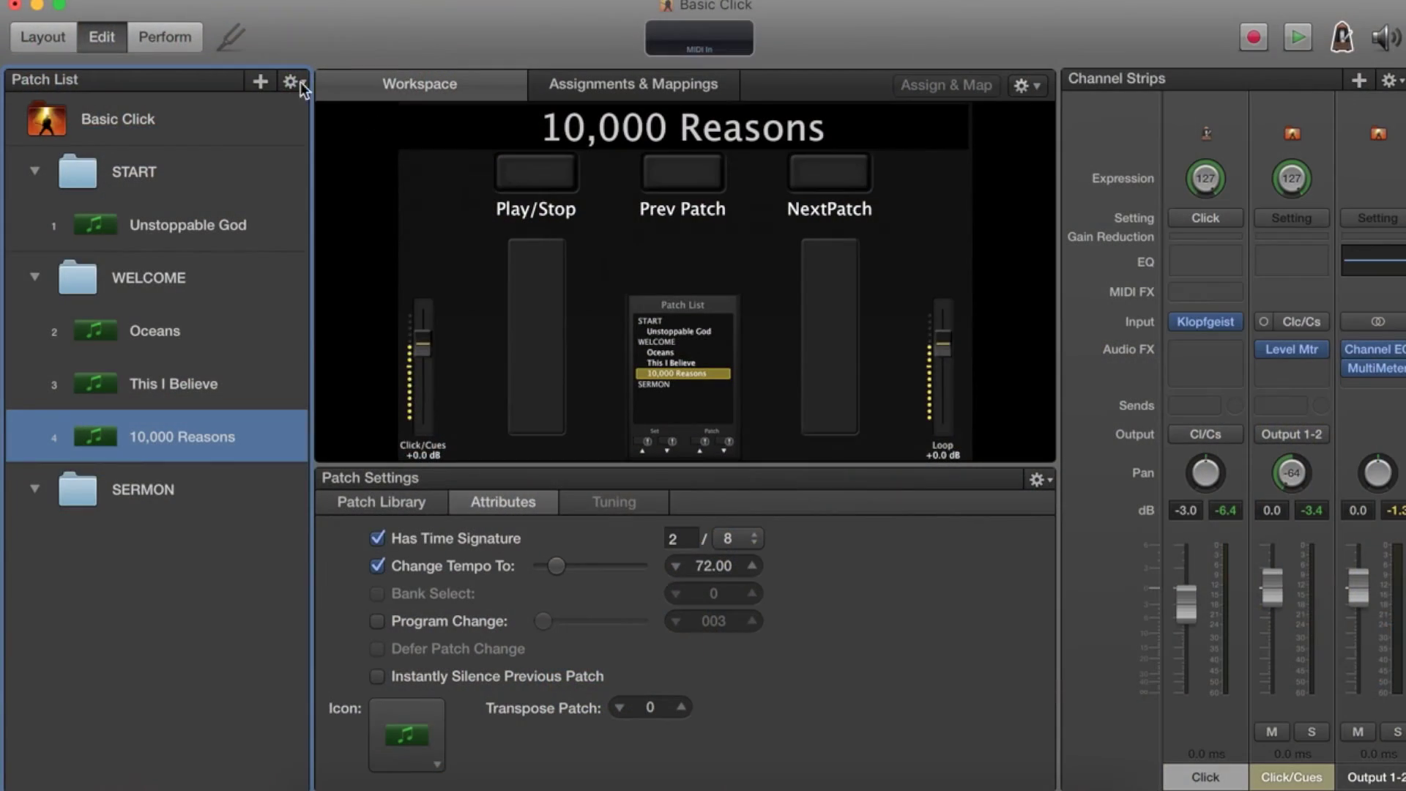
Add a new patch after 10,000 Reasons and name it 'Called Me Higher'.
left_click(259, 83)
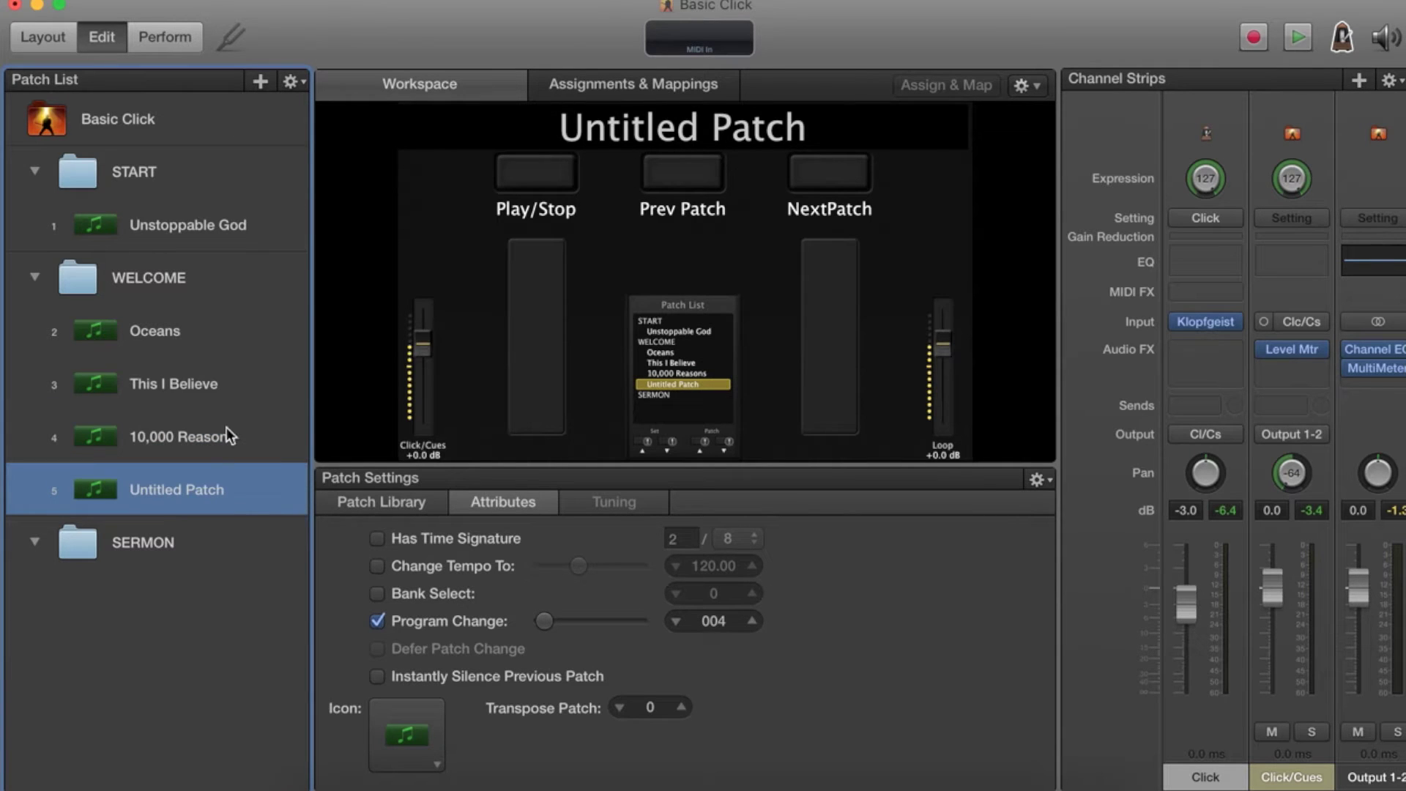
double_click(165, 496)
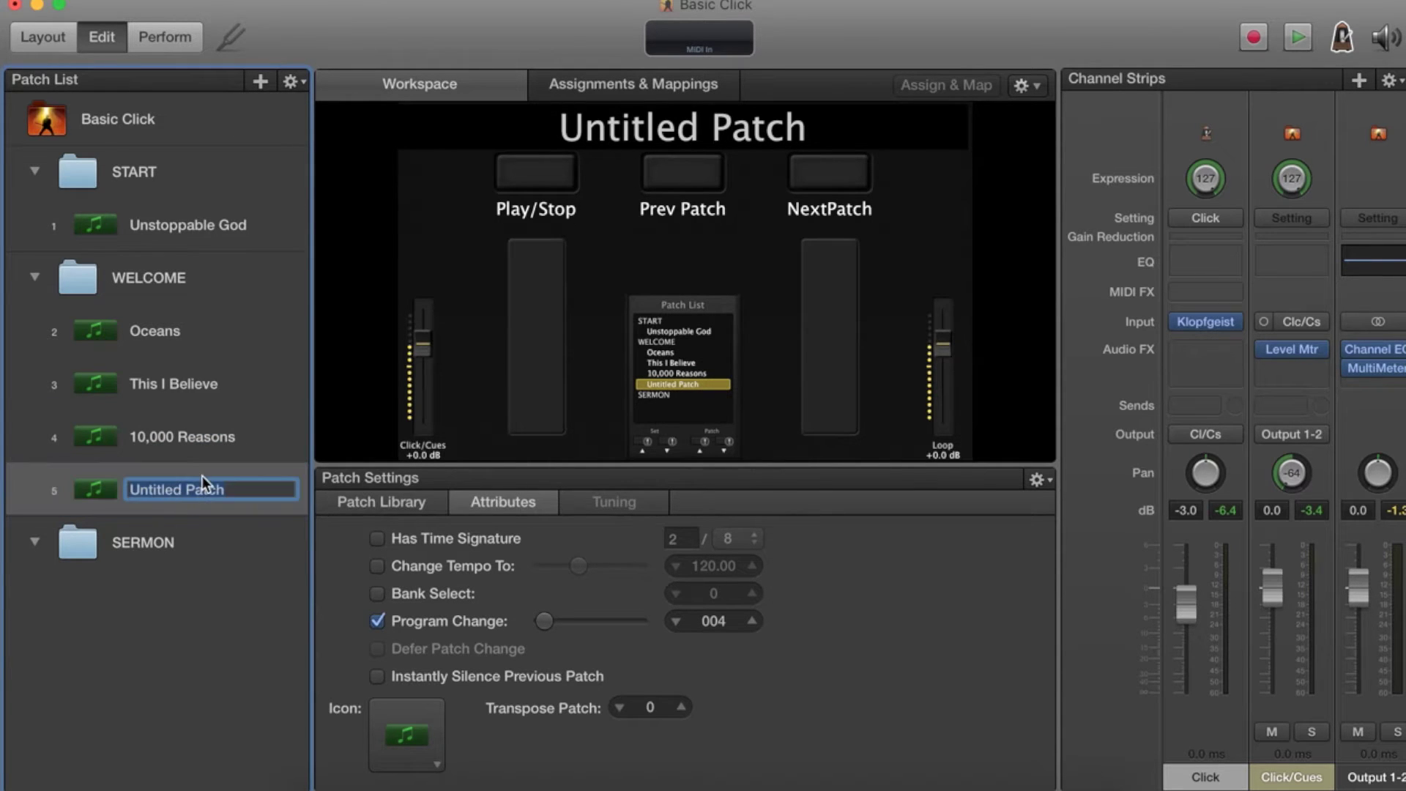
type("Called Me Higher")
key("Return")
Give the patch its own 4/4 time signature and tempo 86, with program change off.
left_click(374, 538)
left_click(376, 563)
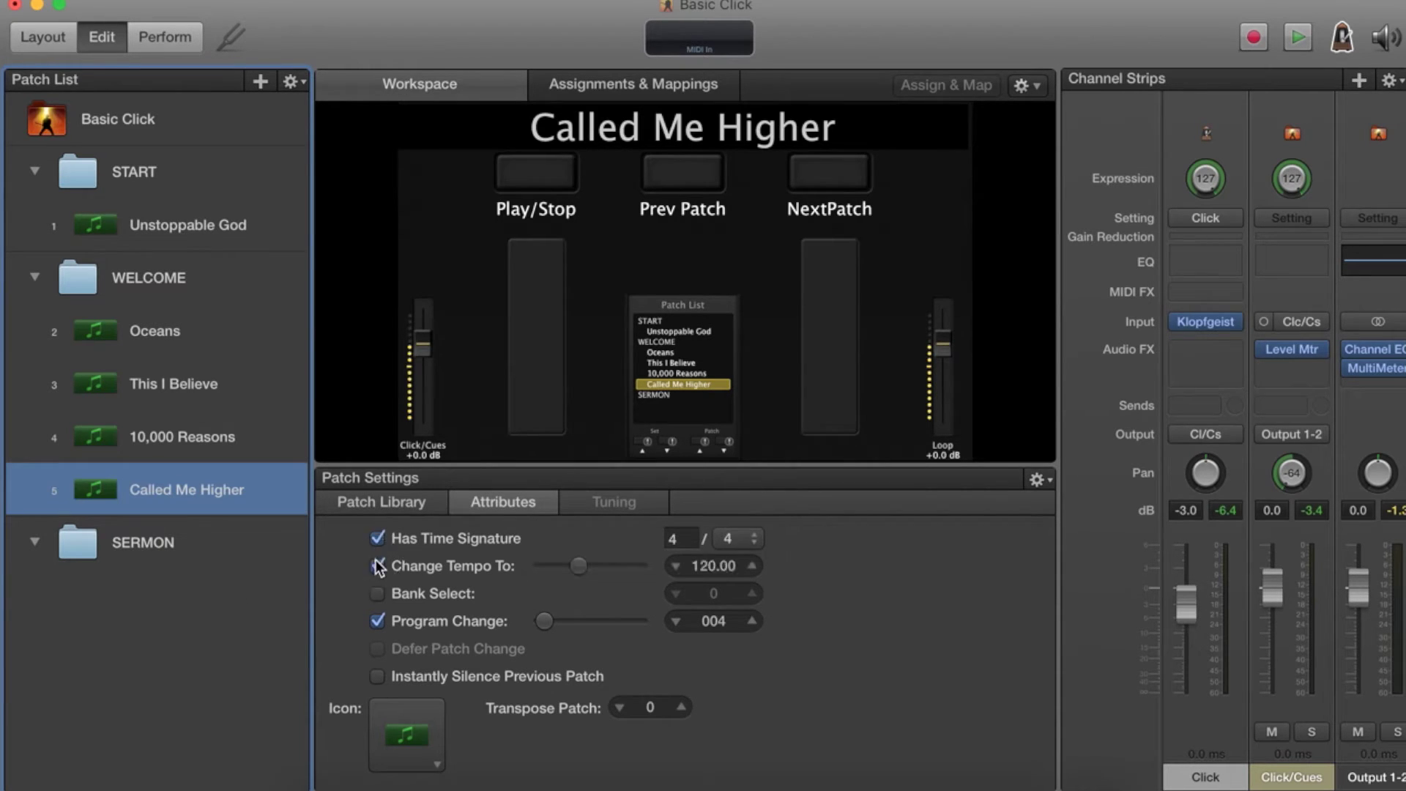
left_click(391, 619)
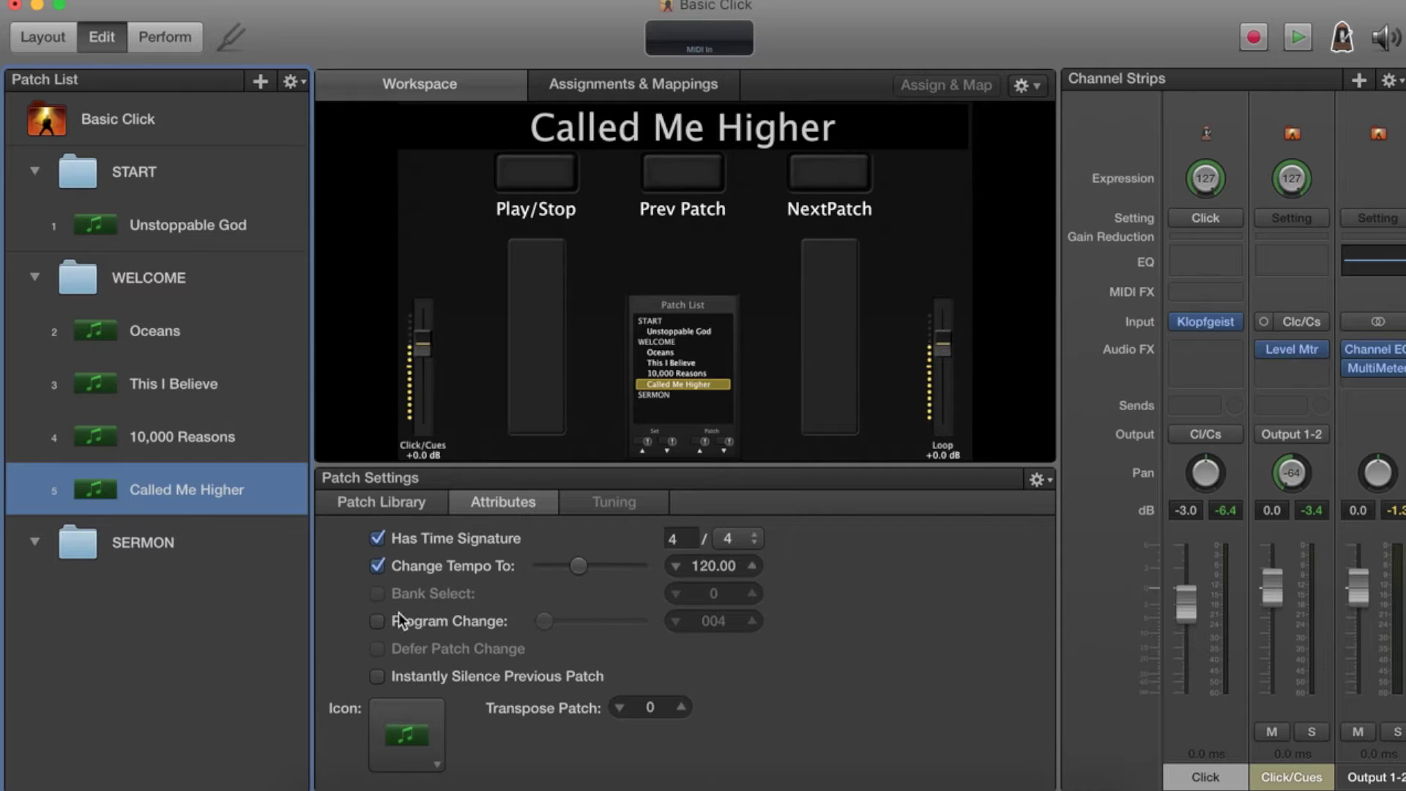
left_click(732, 565)
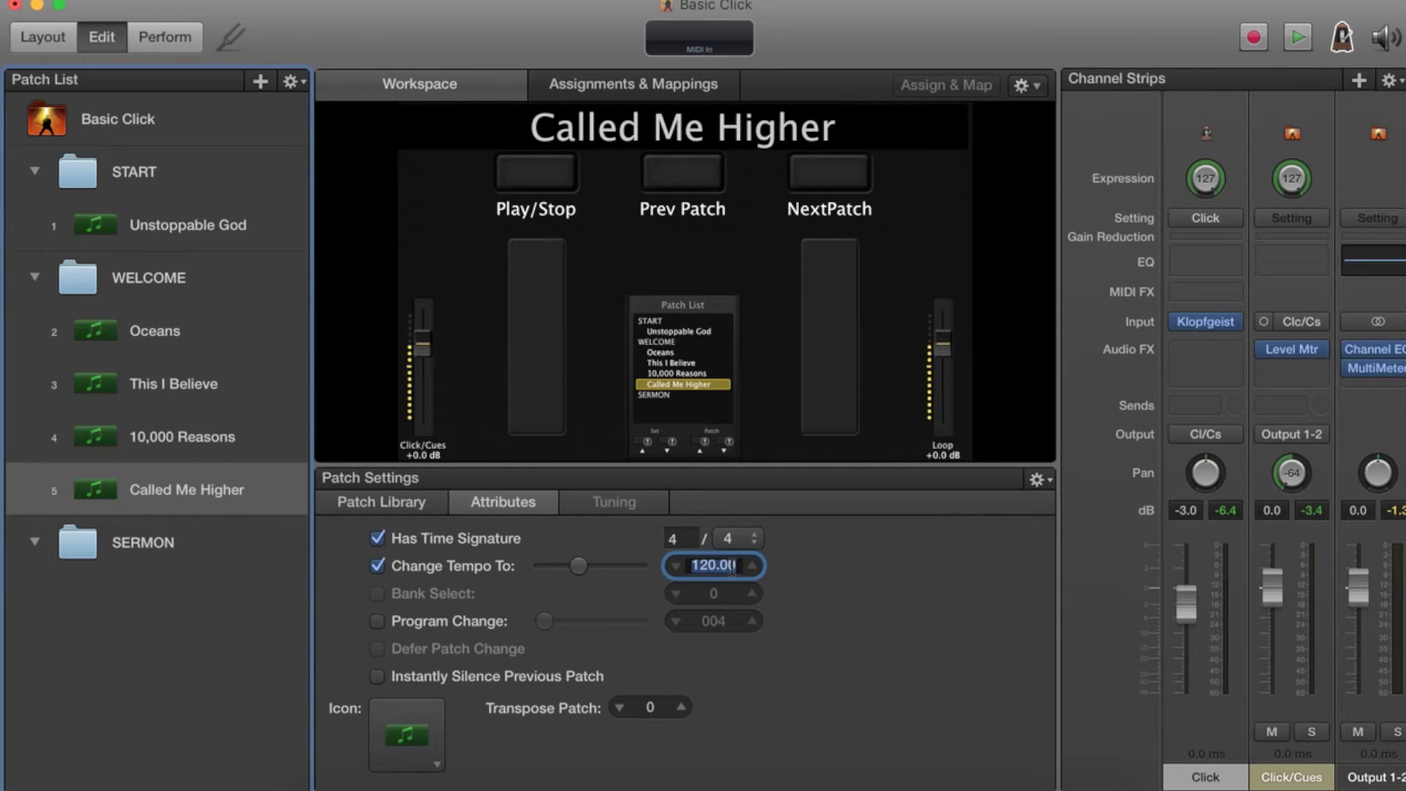
type("86")
key("Return")
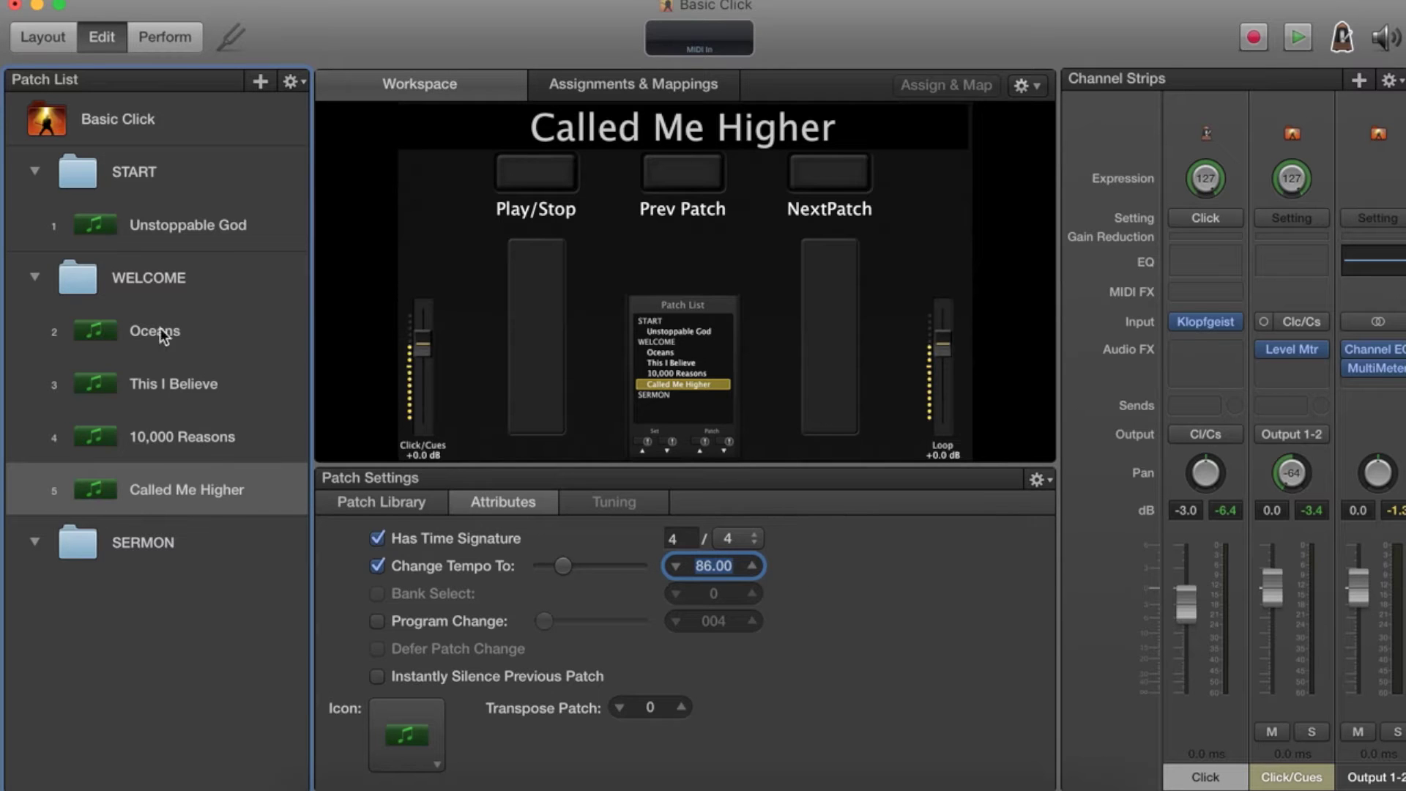
left_click(152, 448)
left_click(151, 489)
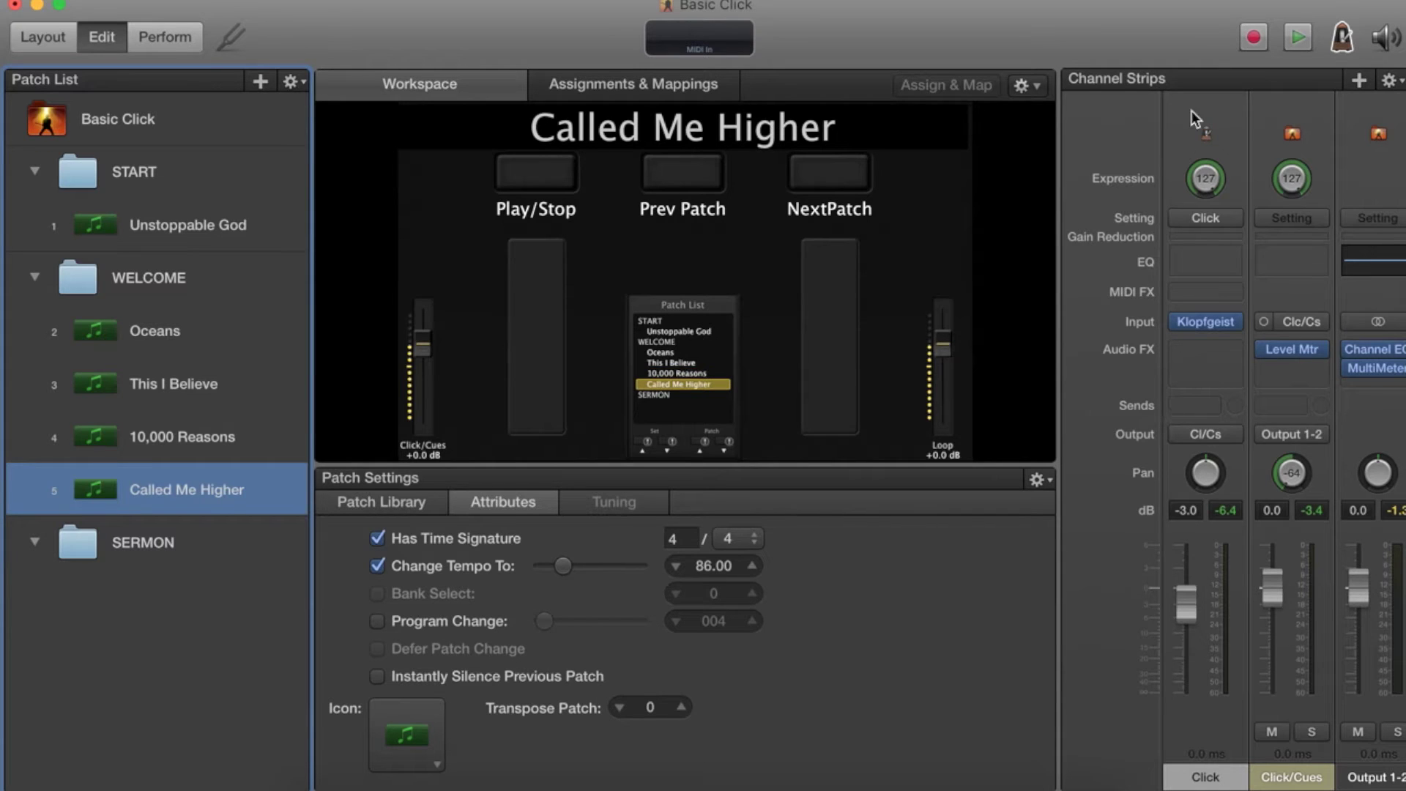
Create 1 instrument channel strip with MIDI input None, output to Bus 2 (Loop).
left_click(1359, 80)
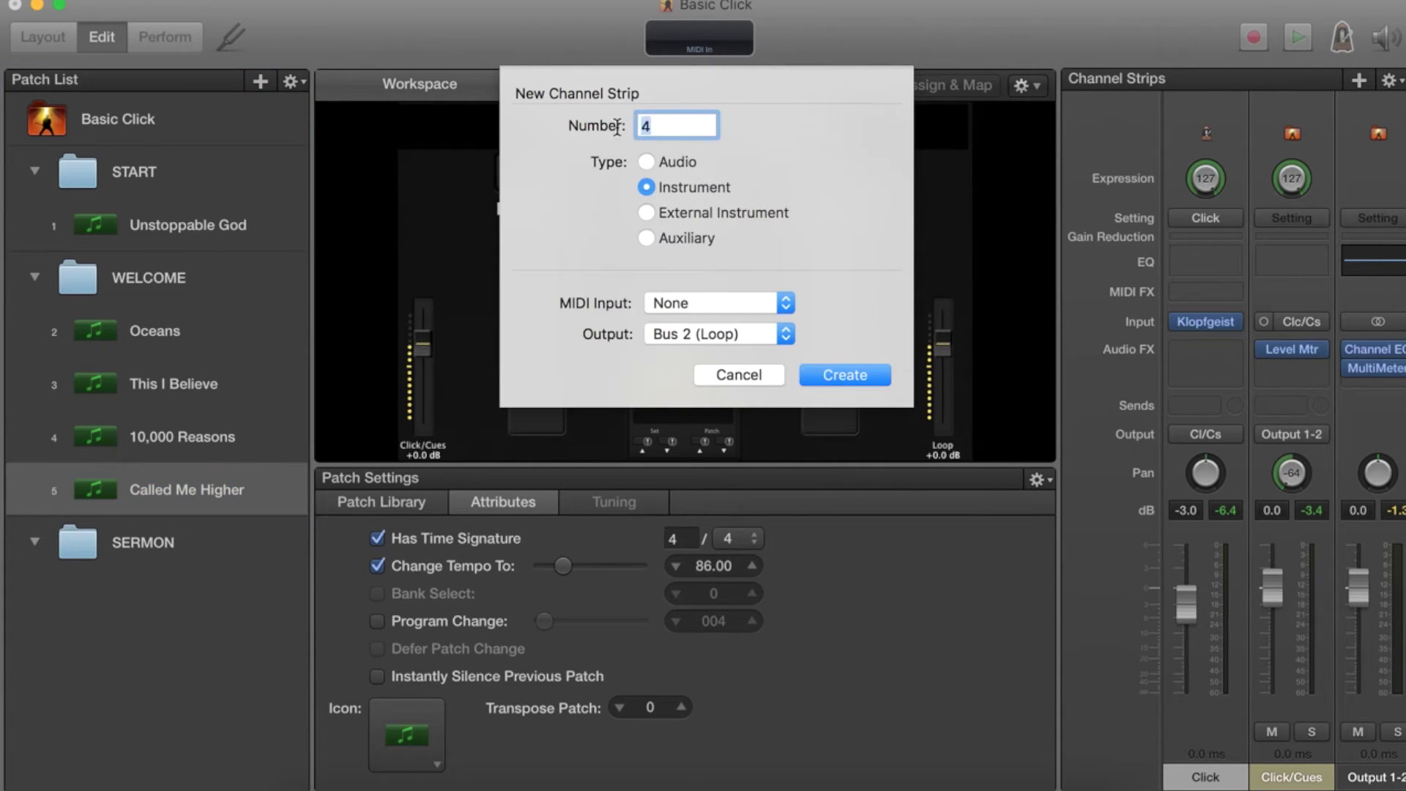
type("1")
left_click(784, 304)
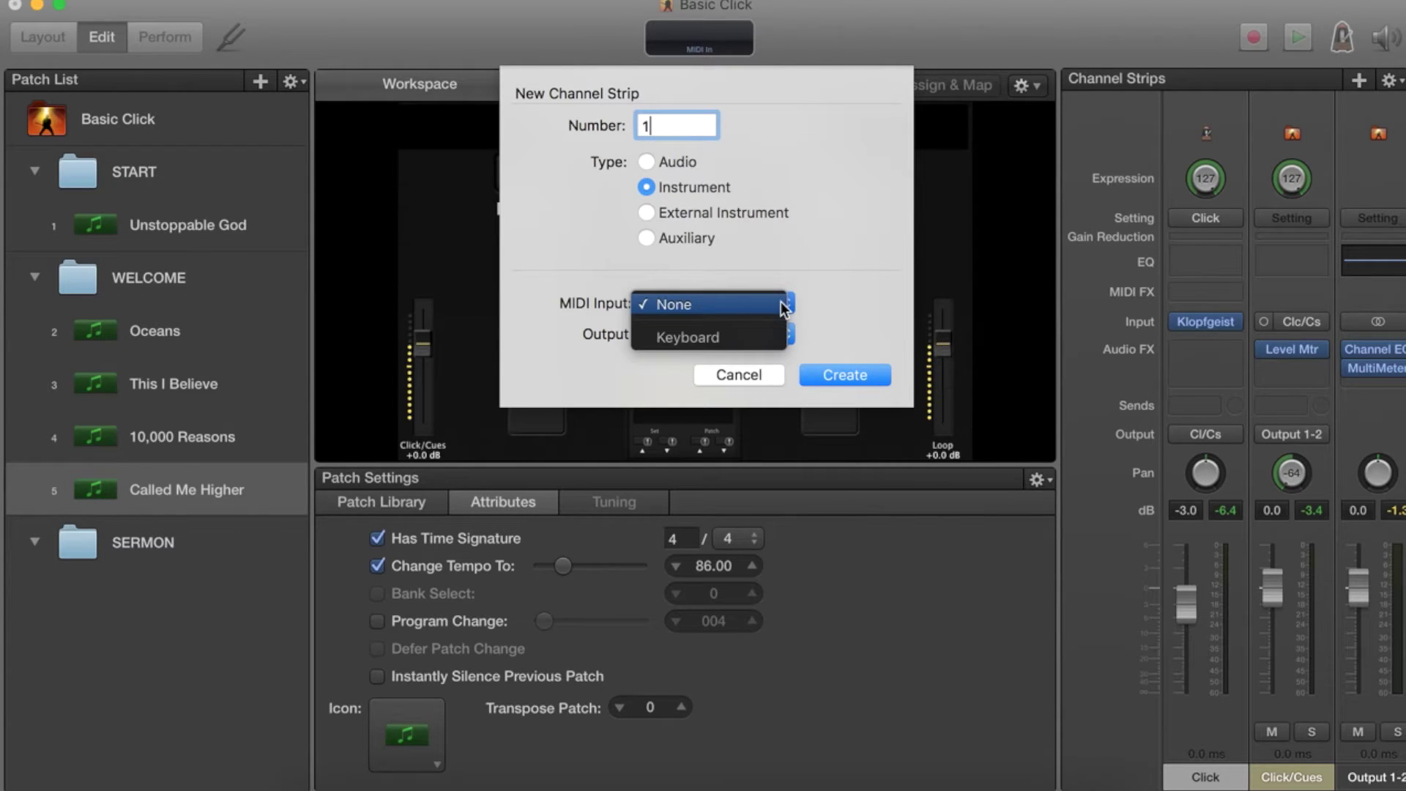
left_click(733, 304)
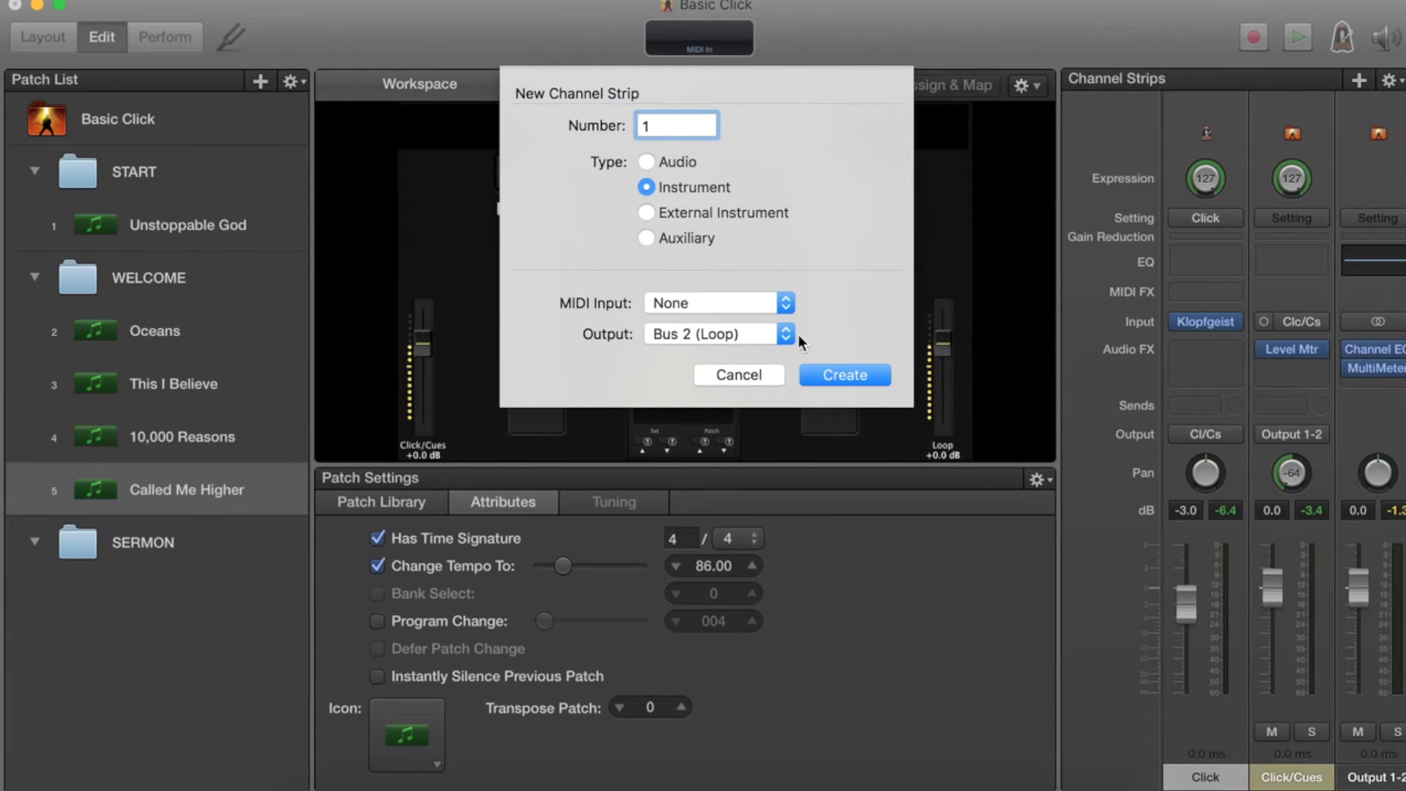
left_click(853, 375)
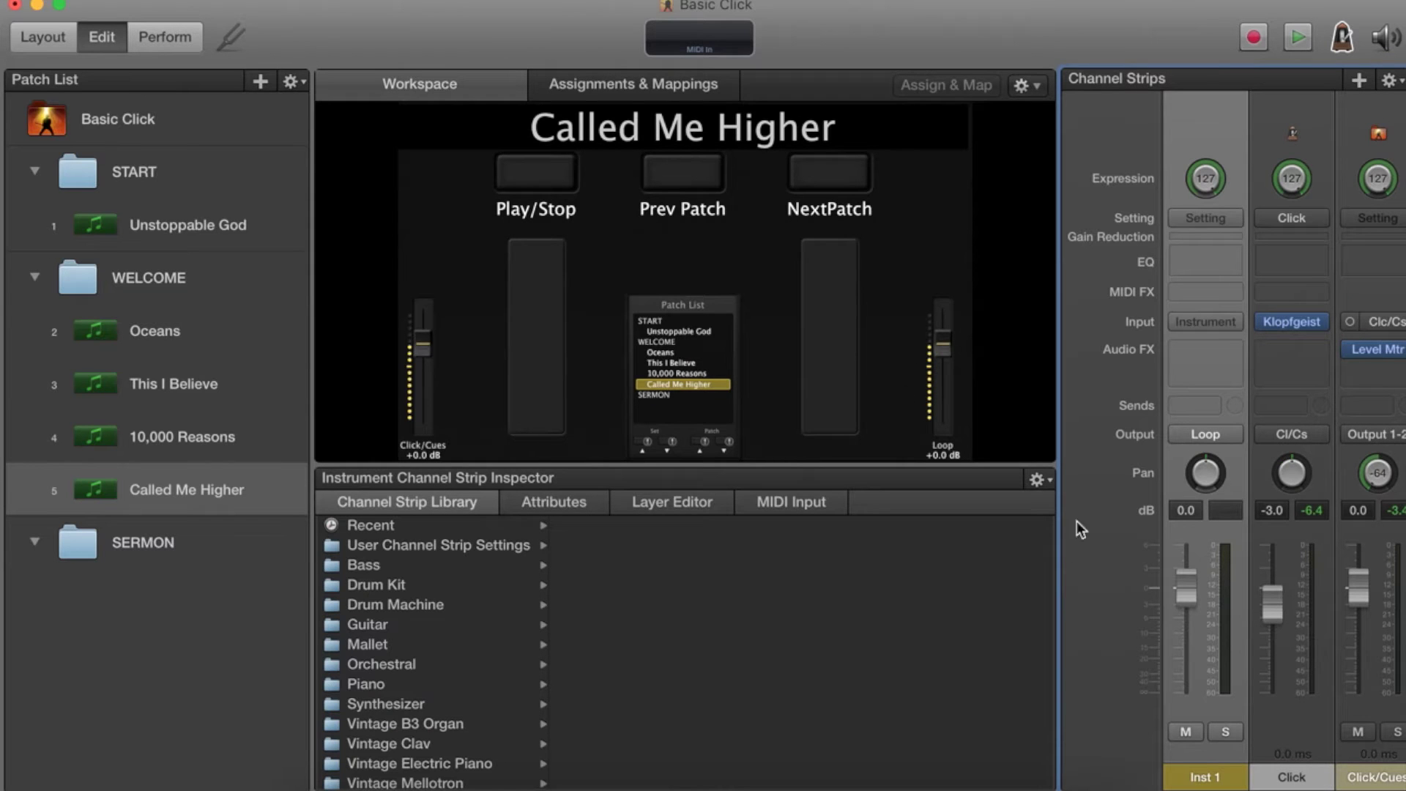
Load the User Channel Strip Settings > Click/Playback > Playback setting onto the strip.
left_click(1202, 217)
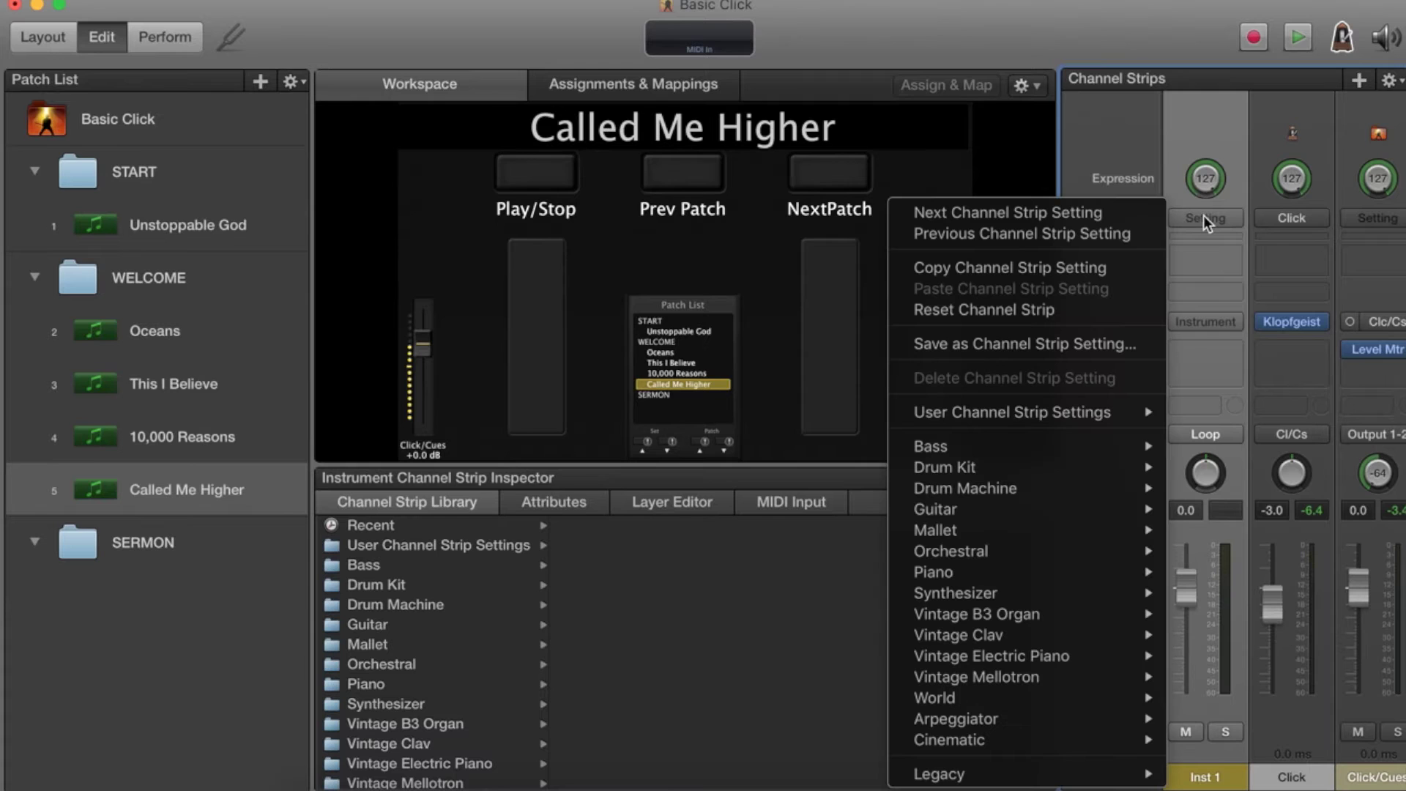
mouse_move(1043, 406)
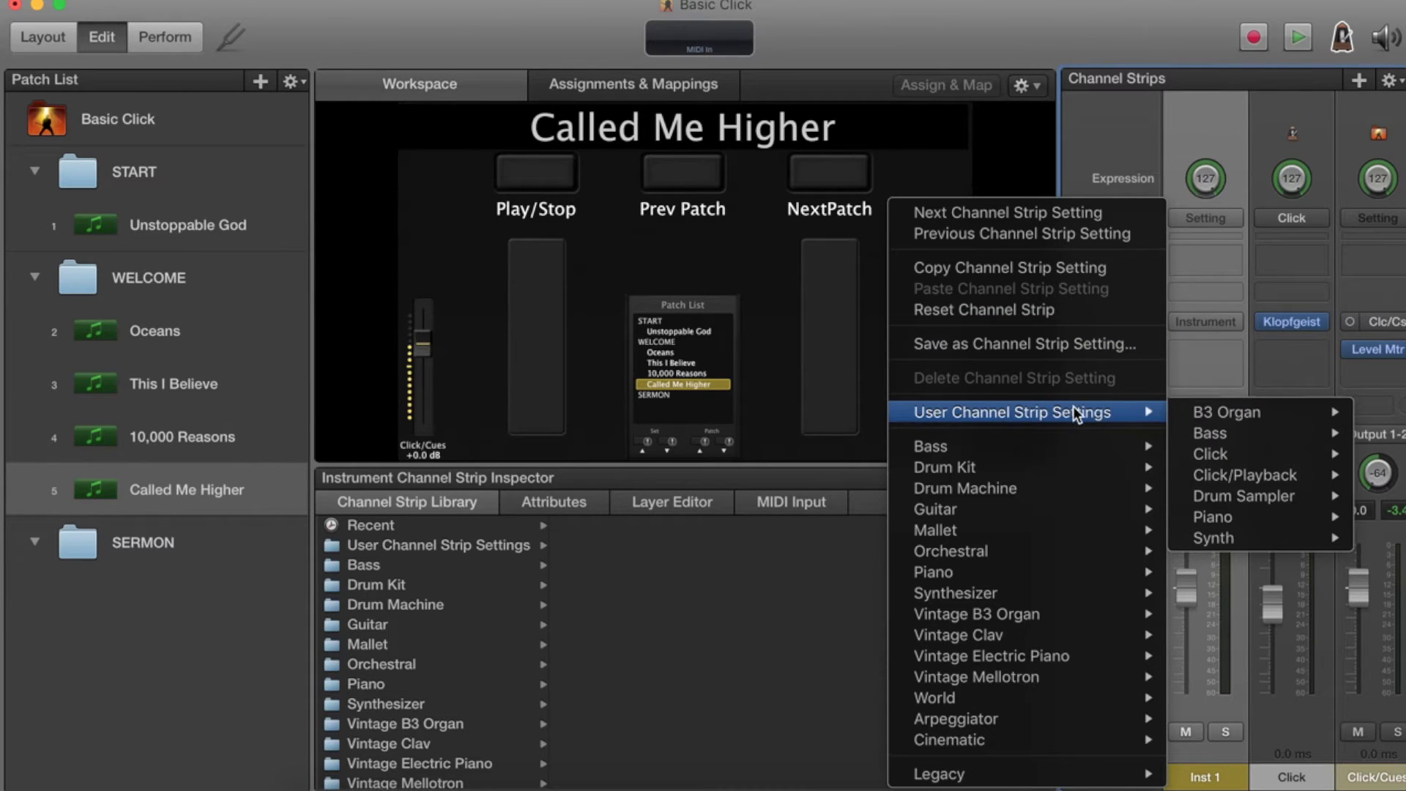
mouse_move(1213, 476)
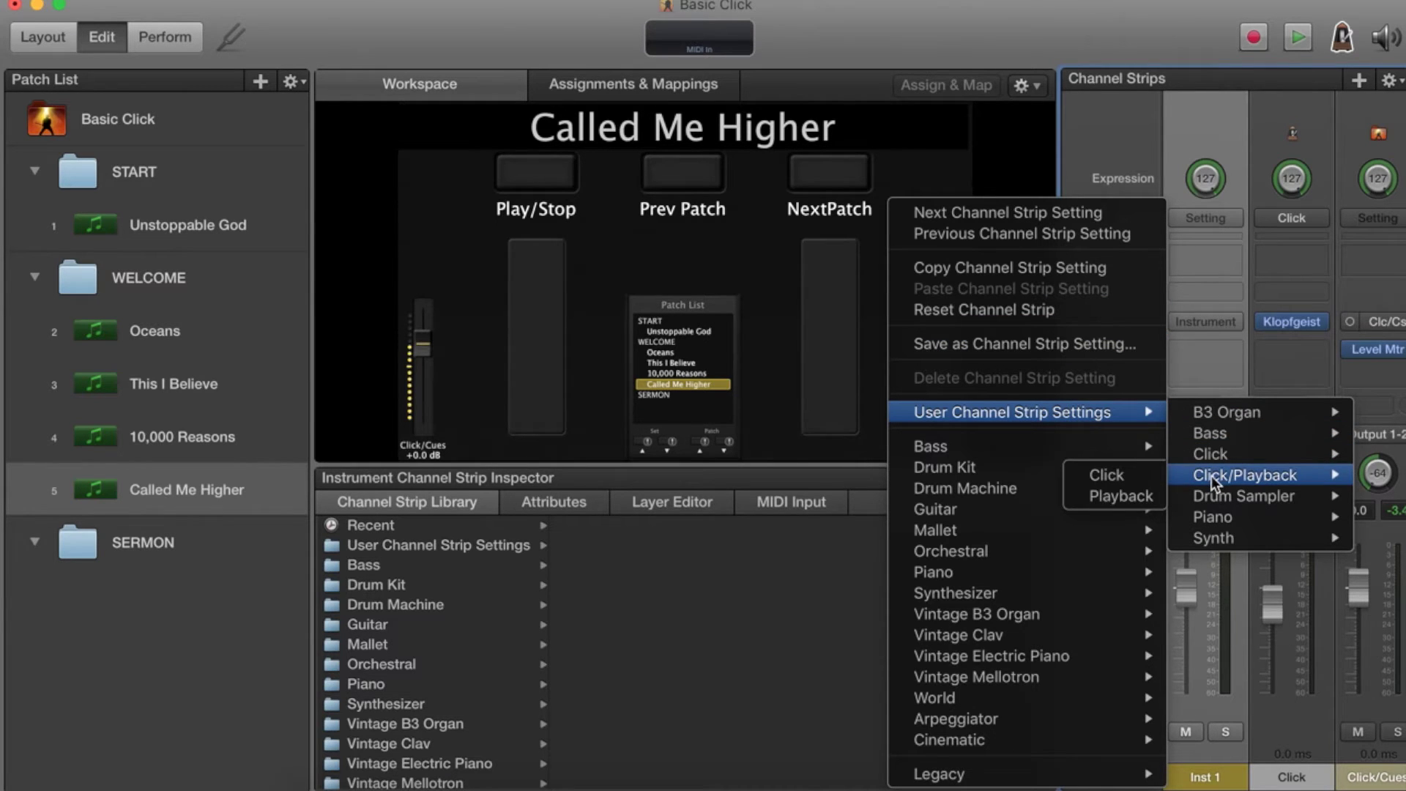
left_click(1107, 503)
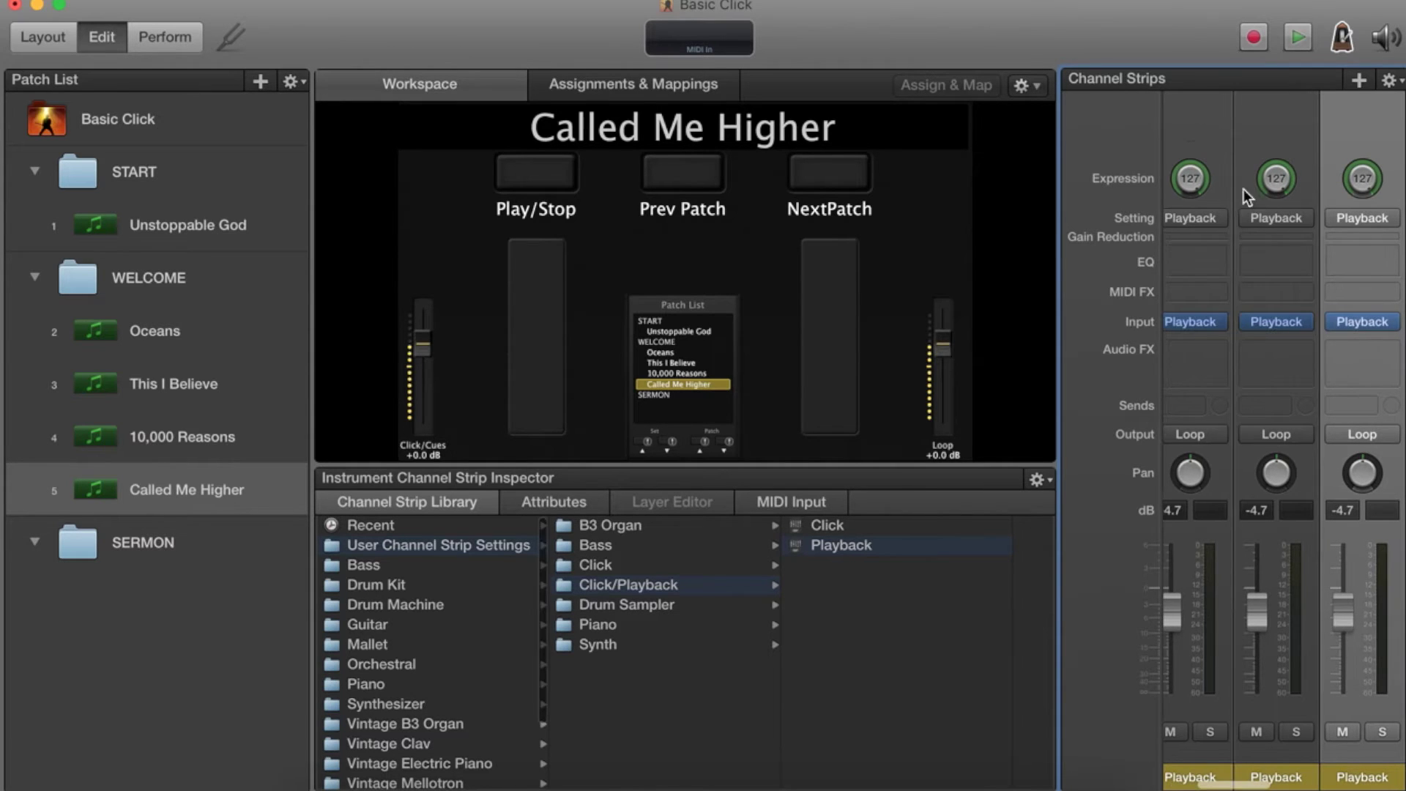
Load Music/MainStage/Click Track/Called Me Higher/Key - Db/LOOP (kick:claps).mp3 into the first Playback strip.
mouse_move(1211, 328)
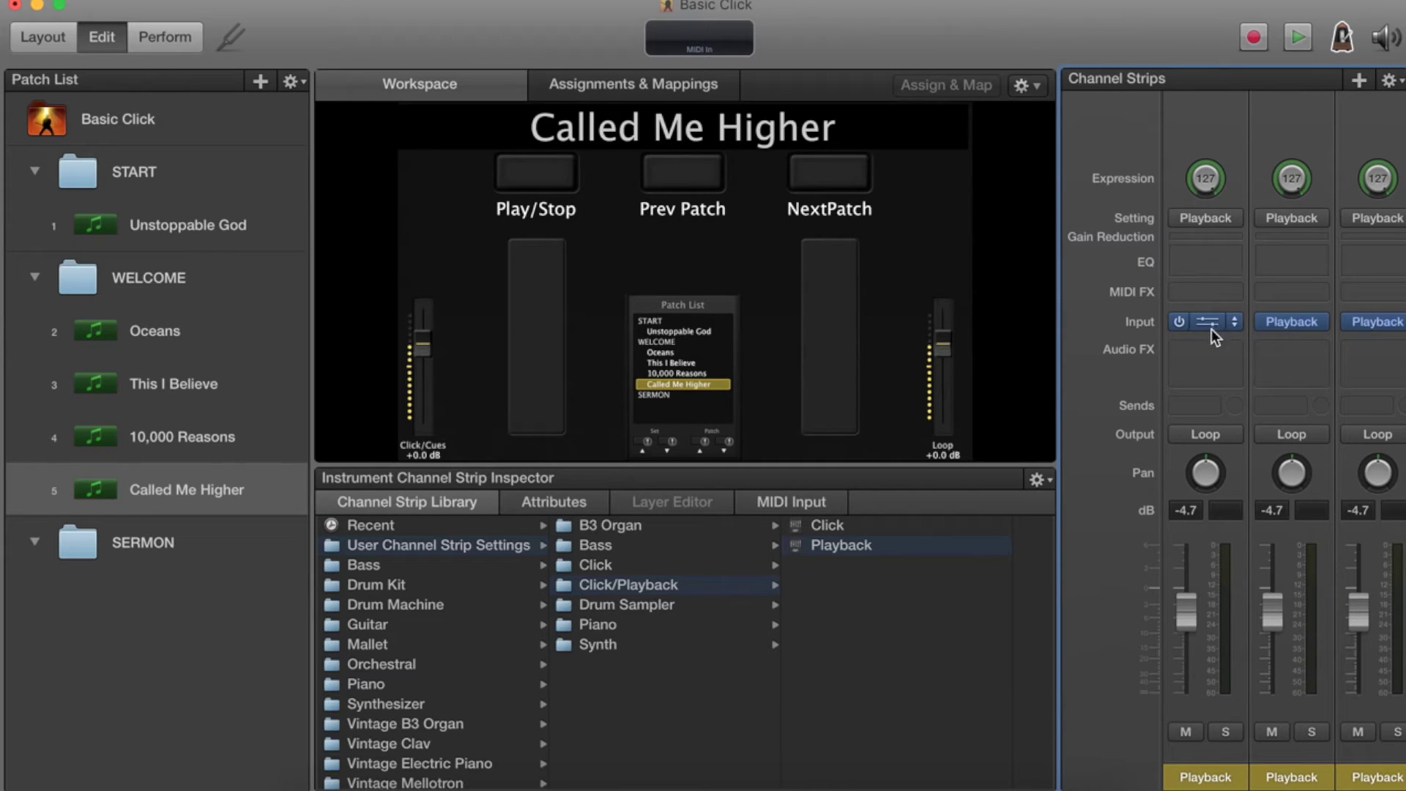
left_click(1206, 324)
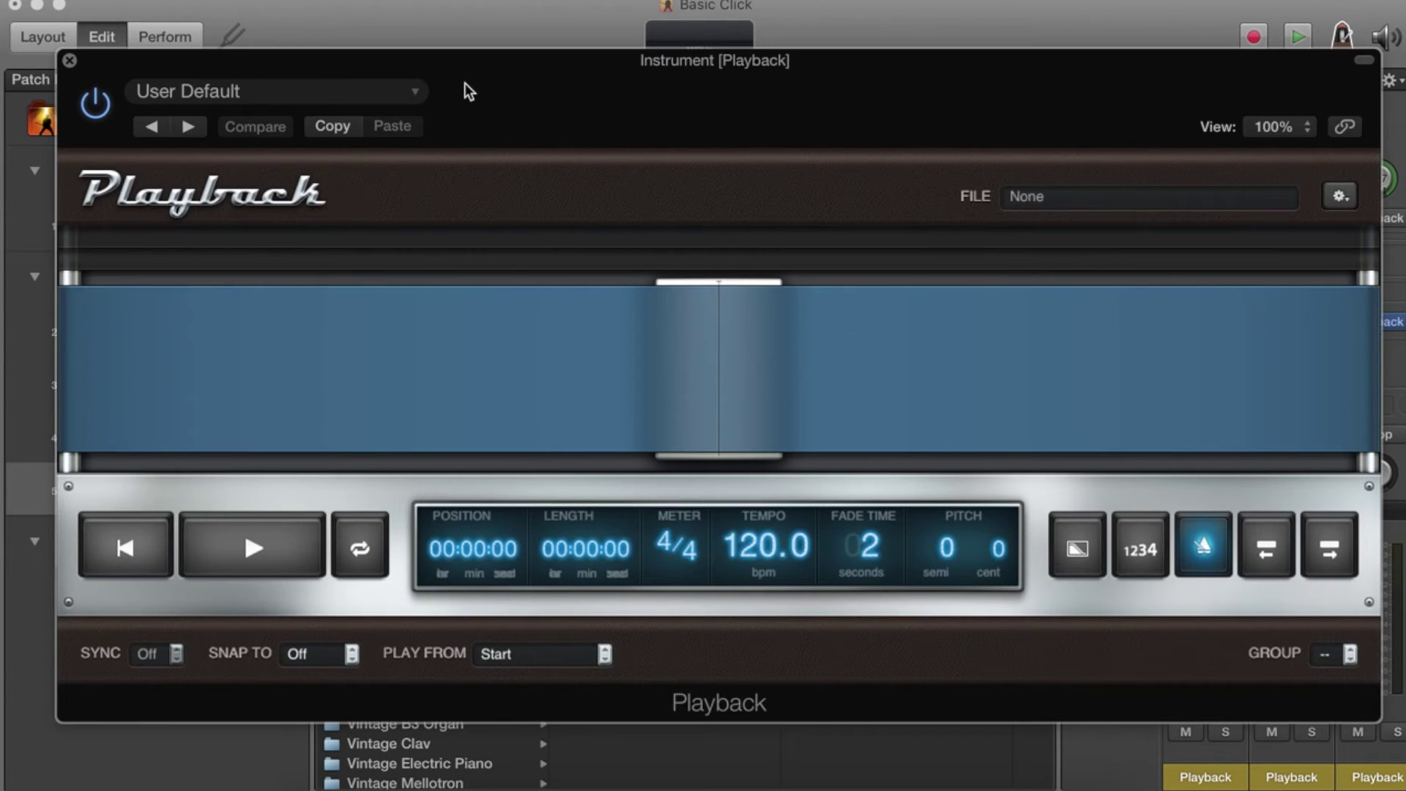
left_click(1027, 196)
scroll(745, 249, "left", 3)
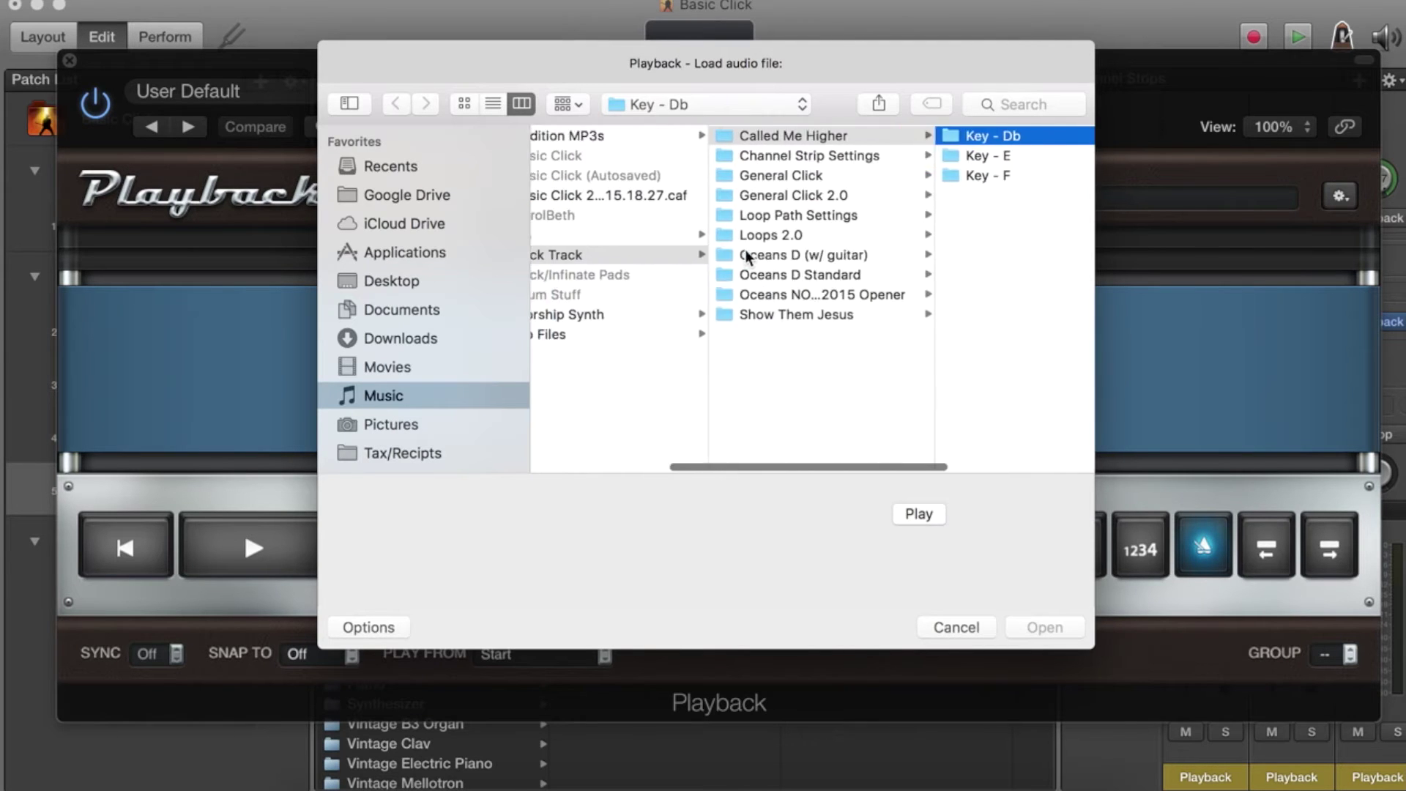
scroll(746, 249, "left", 2)
left_click(354, 397)
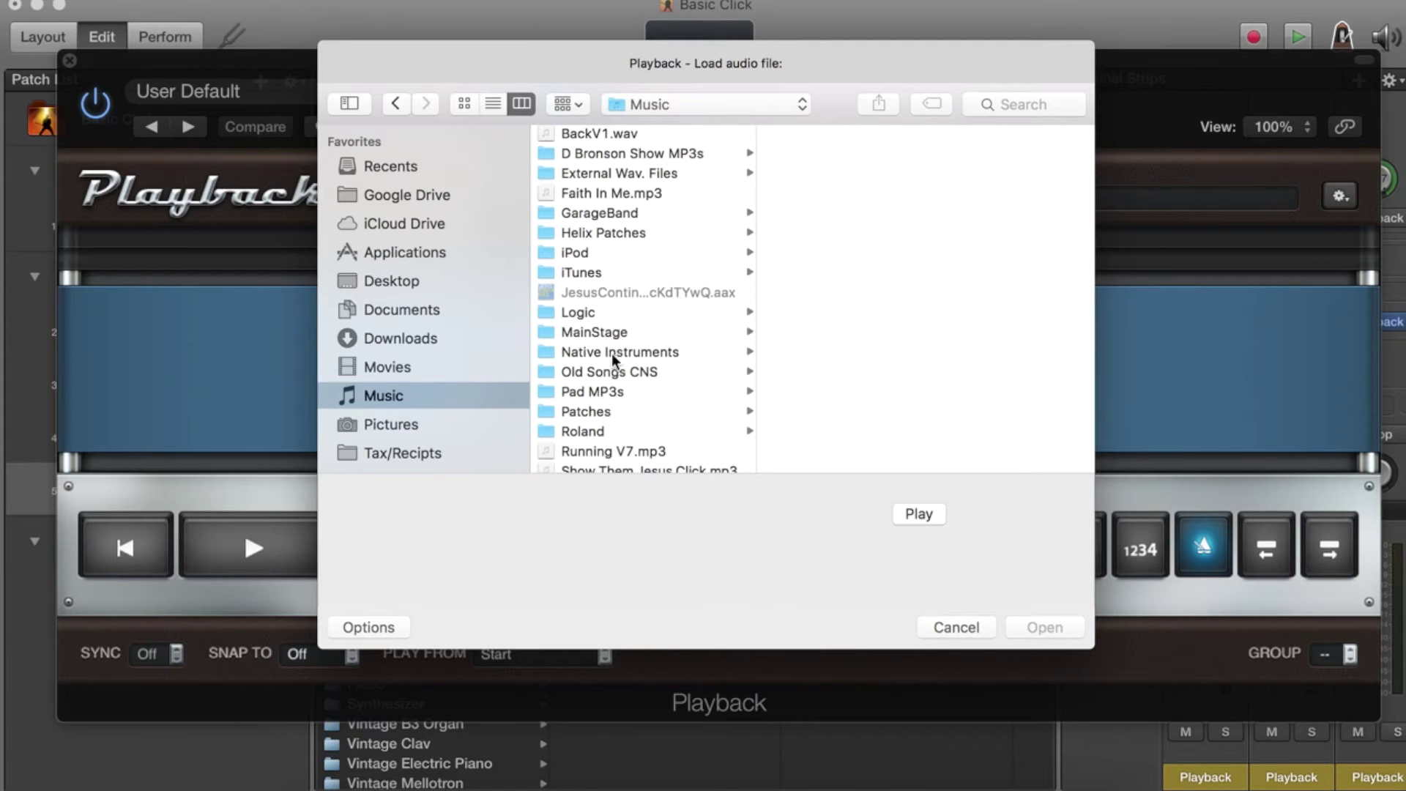
left_click(609, 334)
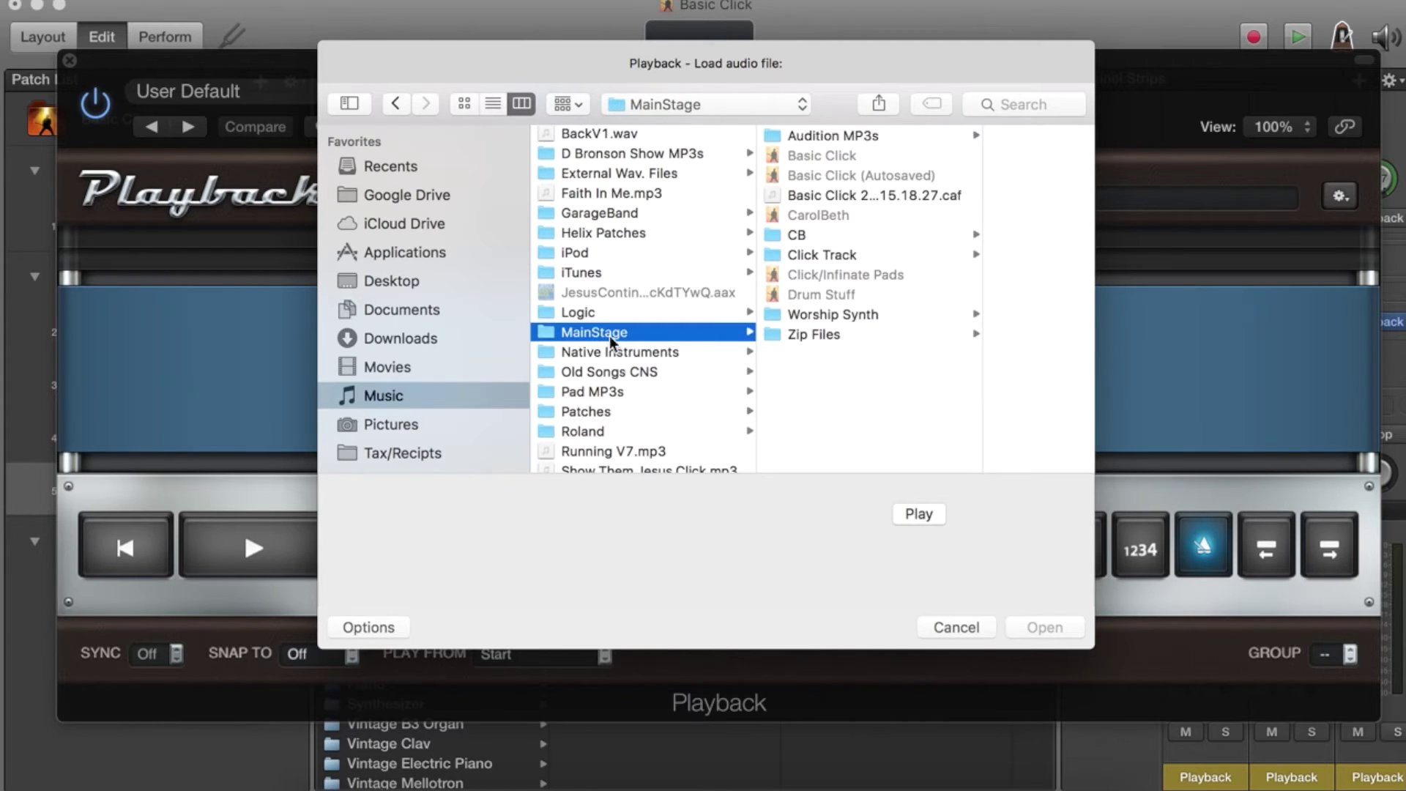
left_click(801, 255)
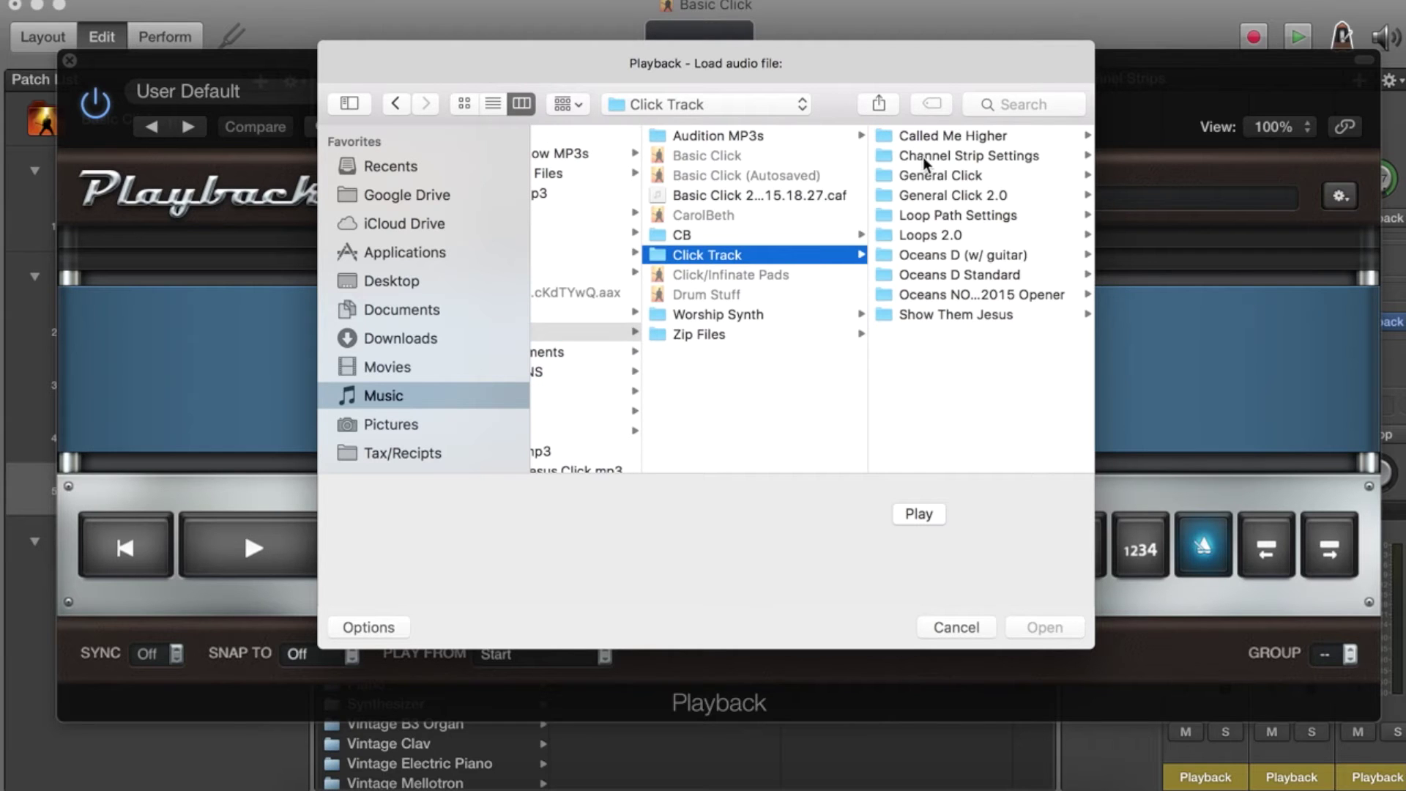
left_click(952, 137)
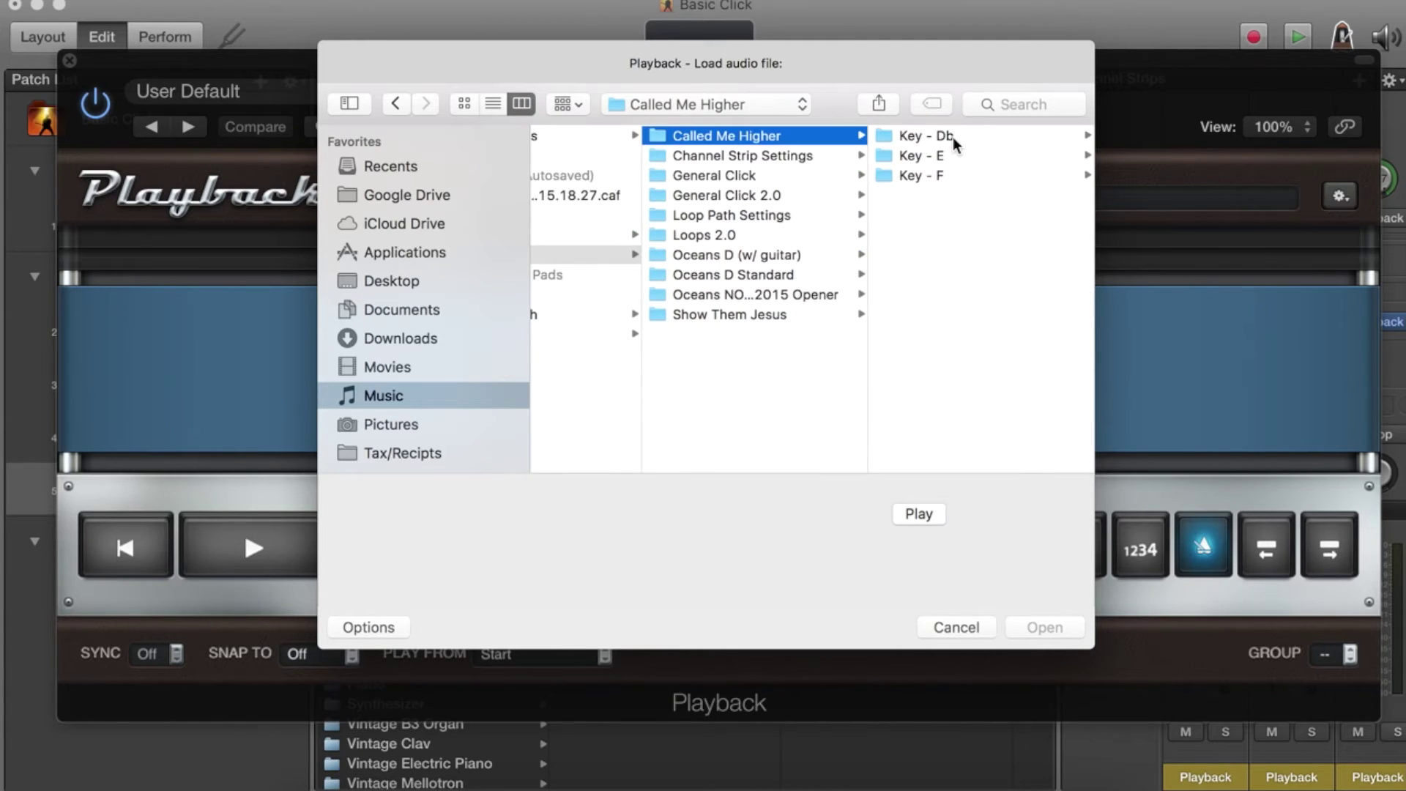
left_click(938, 136)
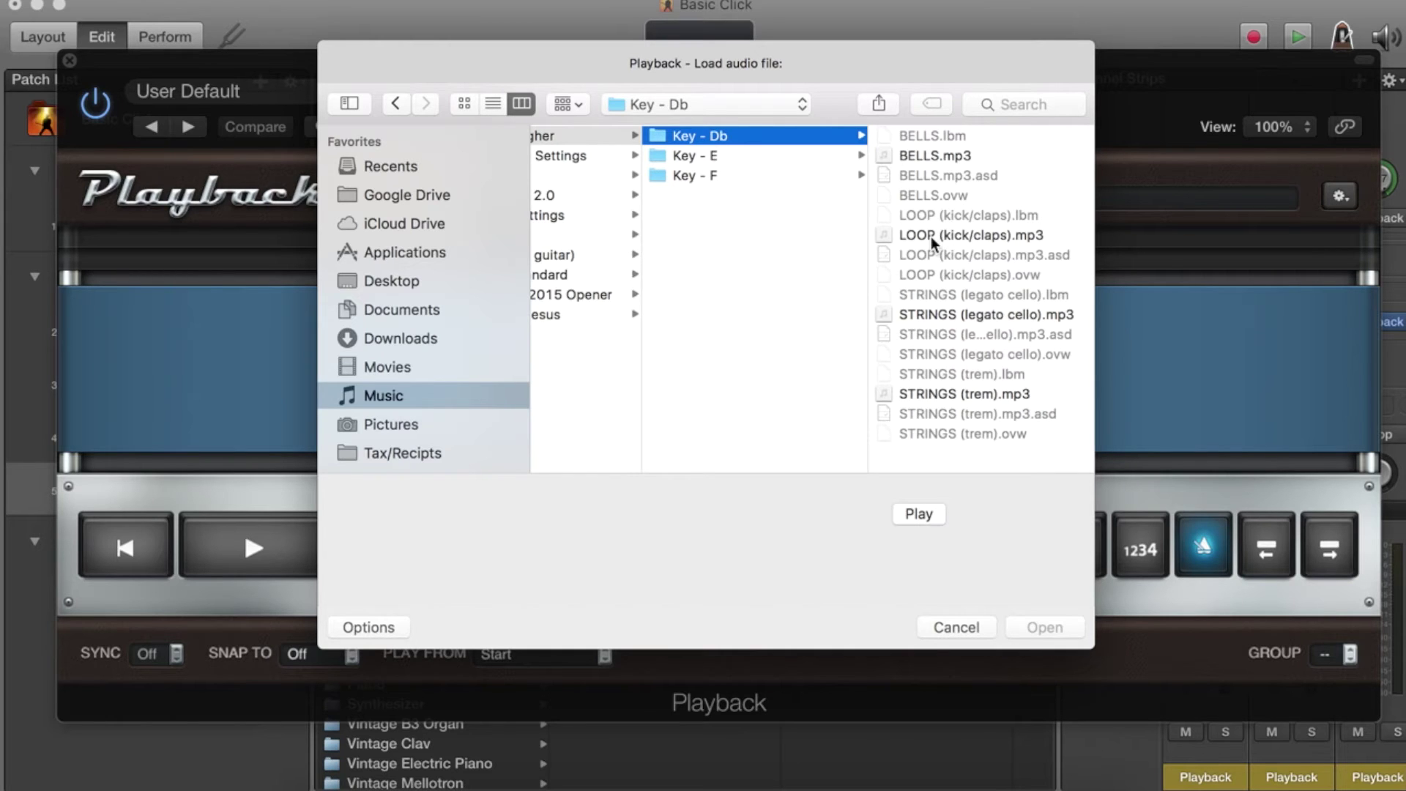
double_click(951, 236)
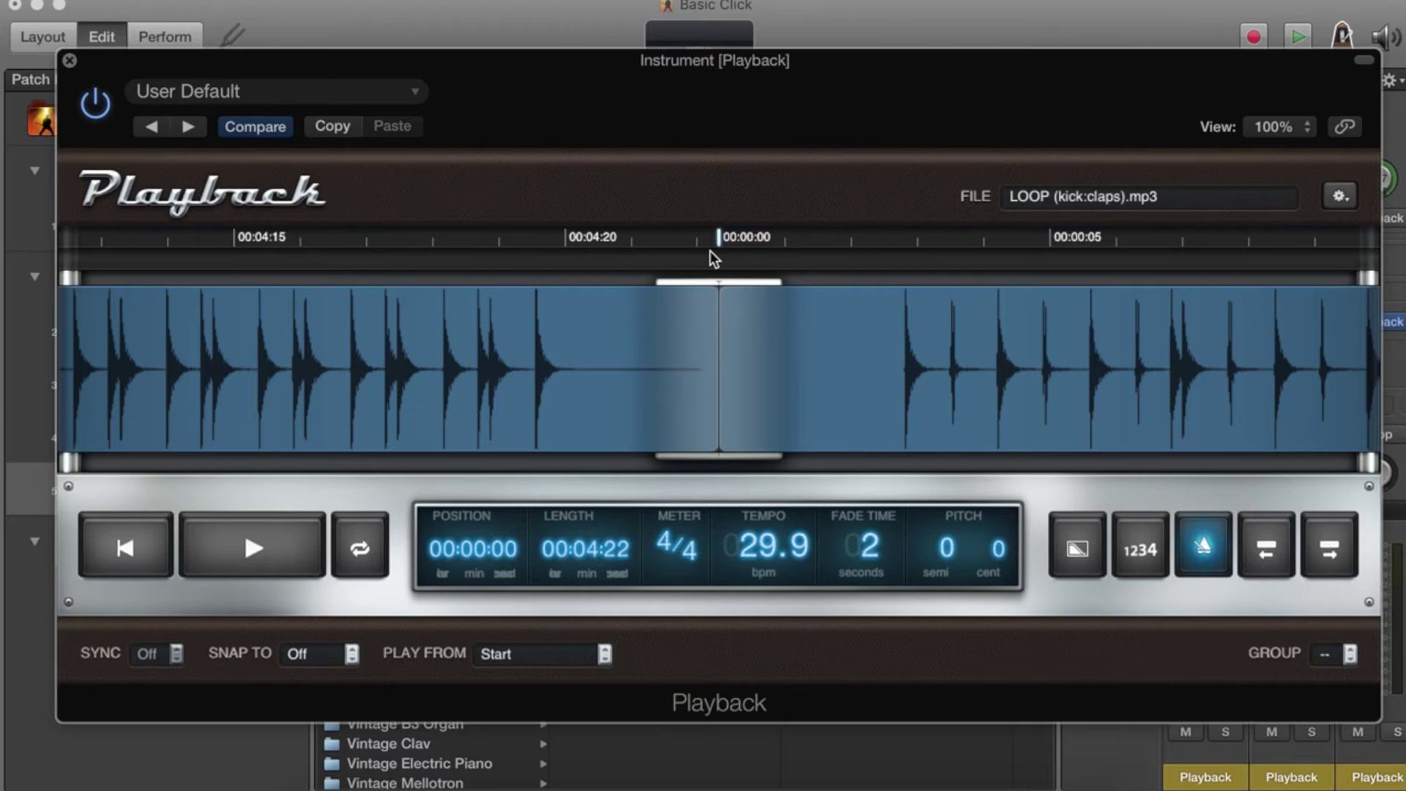
Check the loop's file options unchanged and close the Playback window.
left_click(1340, 197)
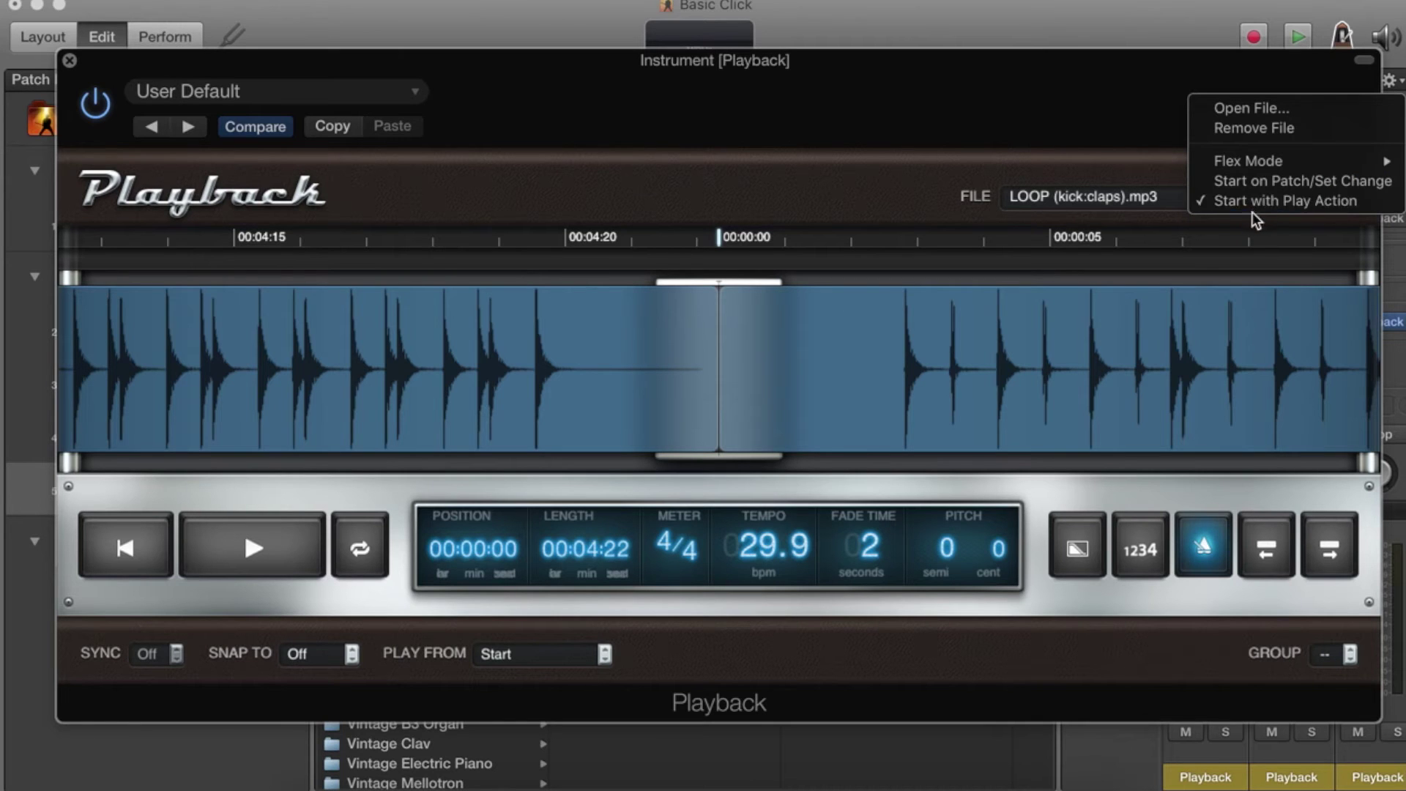
left_click(1008, 113)
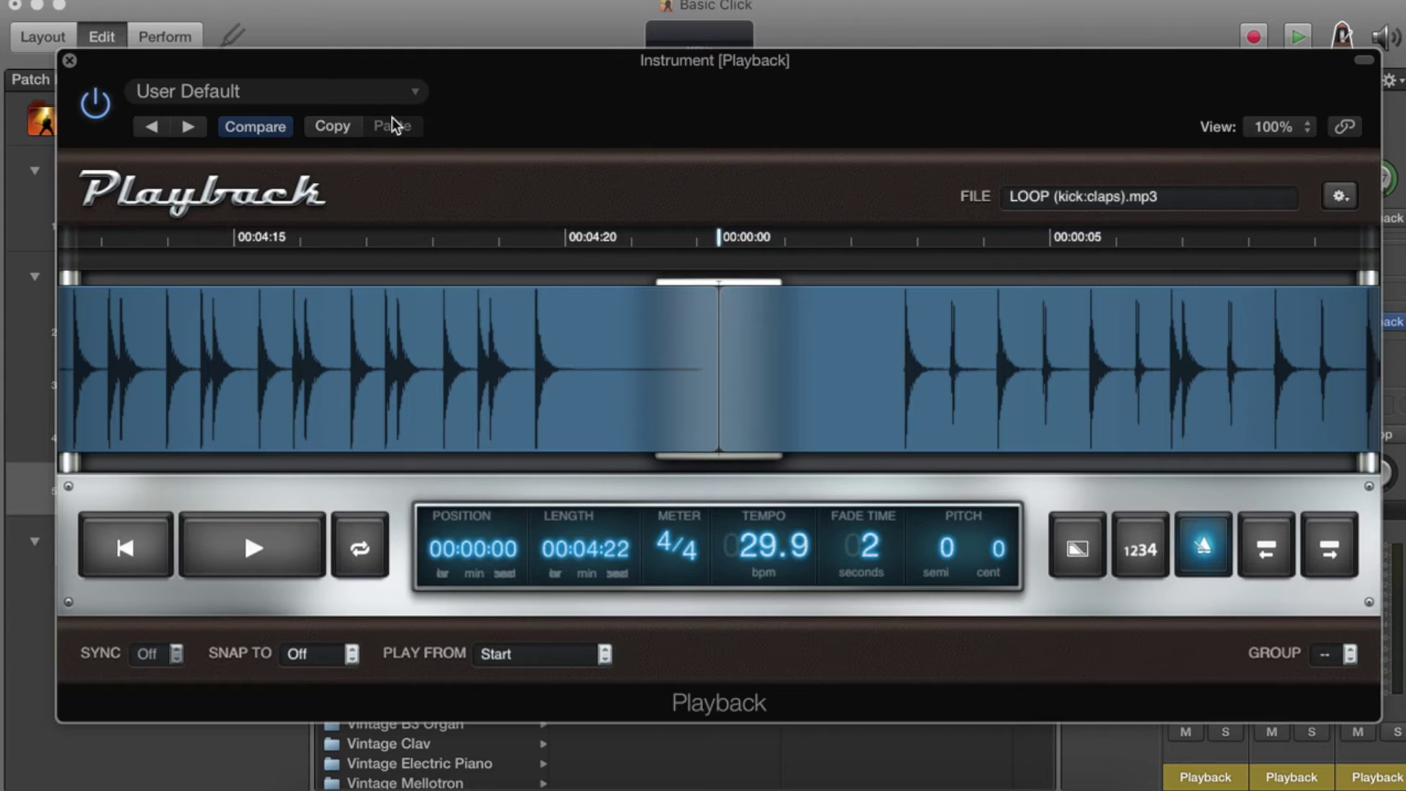
left_click(69, 61)
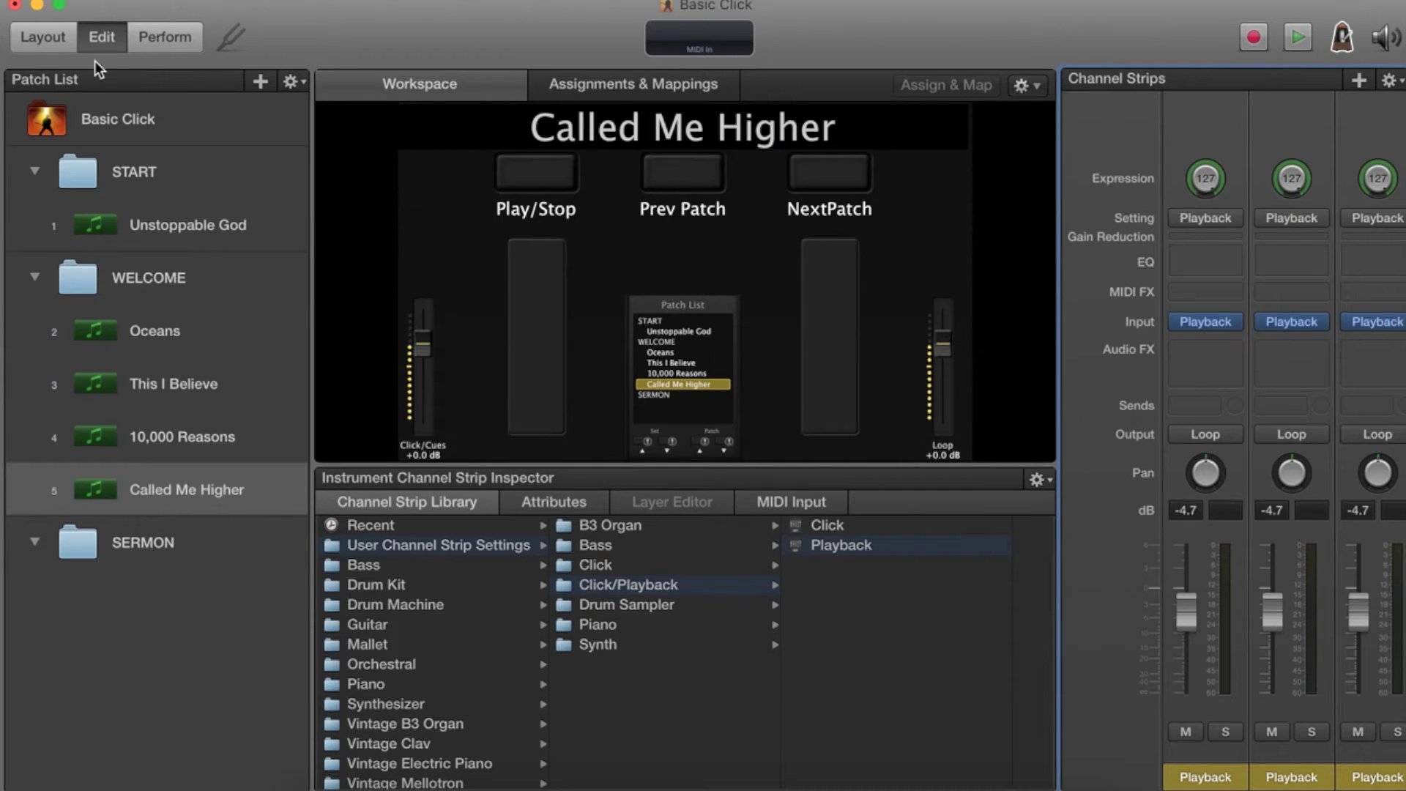
Rename the first channel strip to 'Loop'.
left_click(1201, 779)
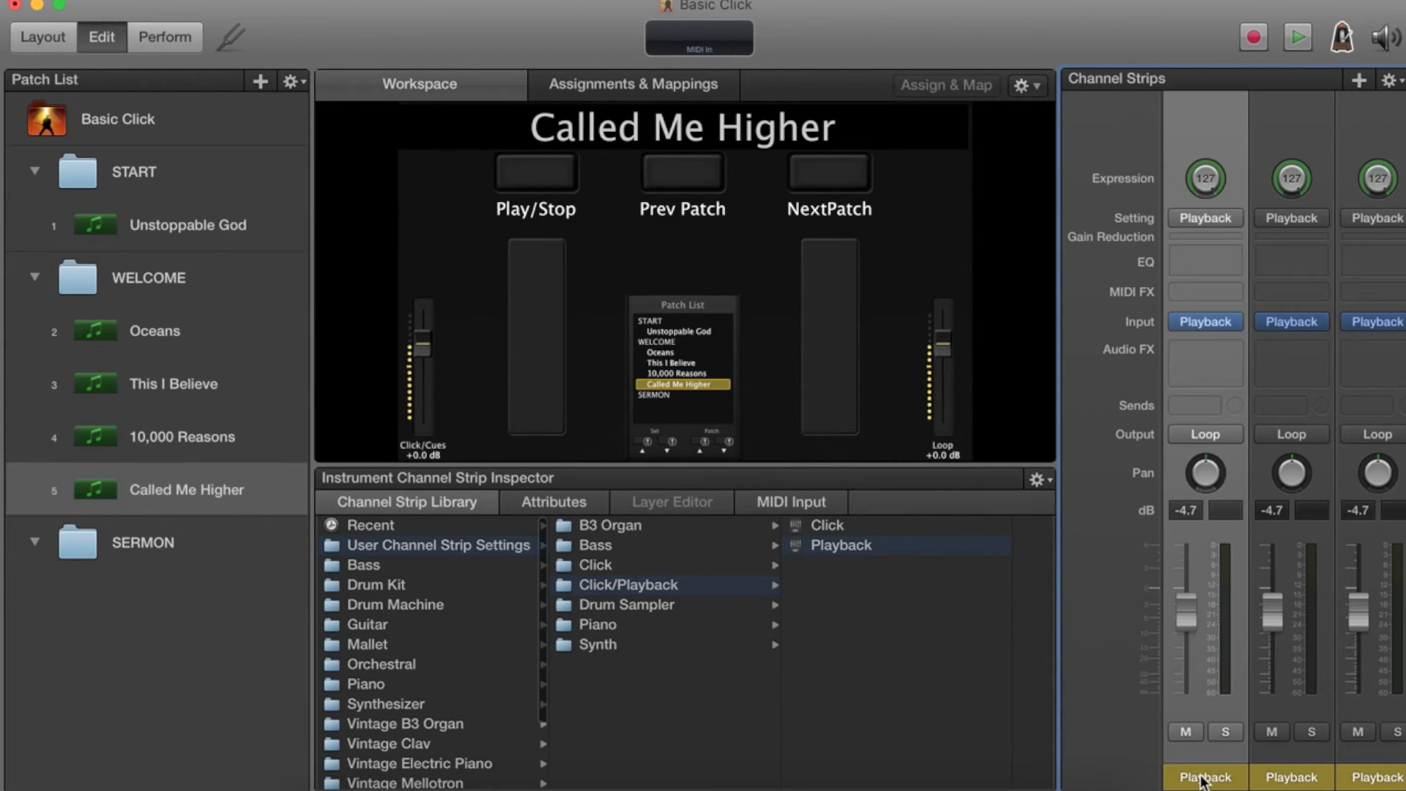
double_click(1201, 778)
type("Loop")
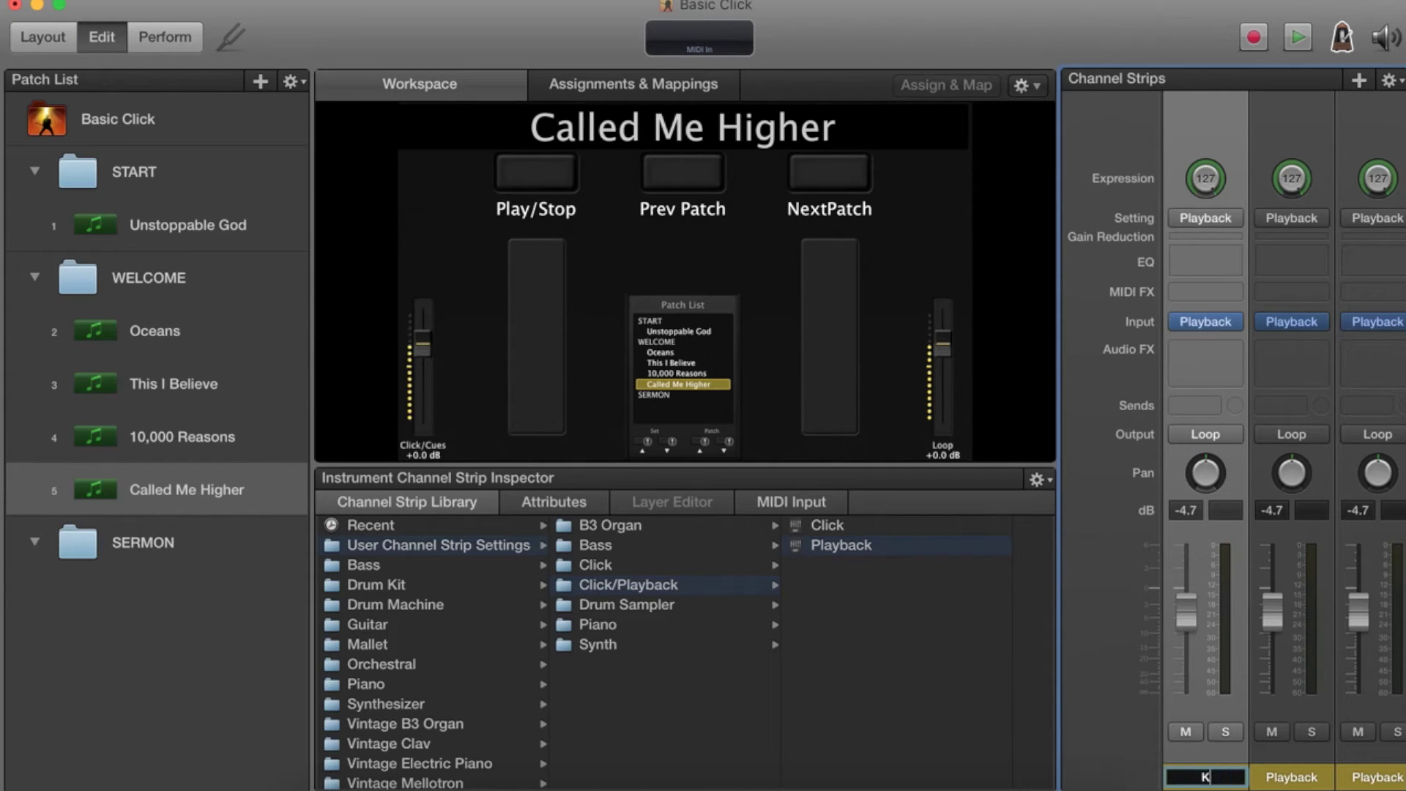
key("Return")
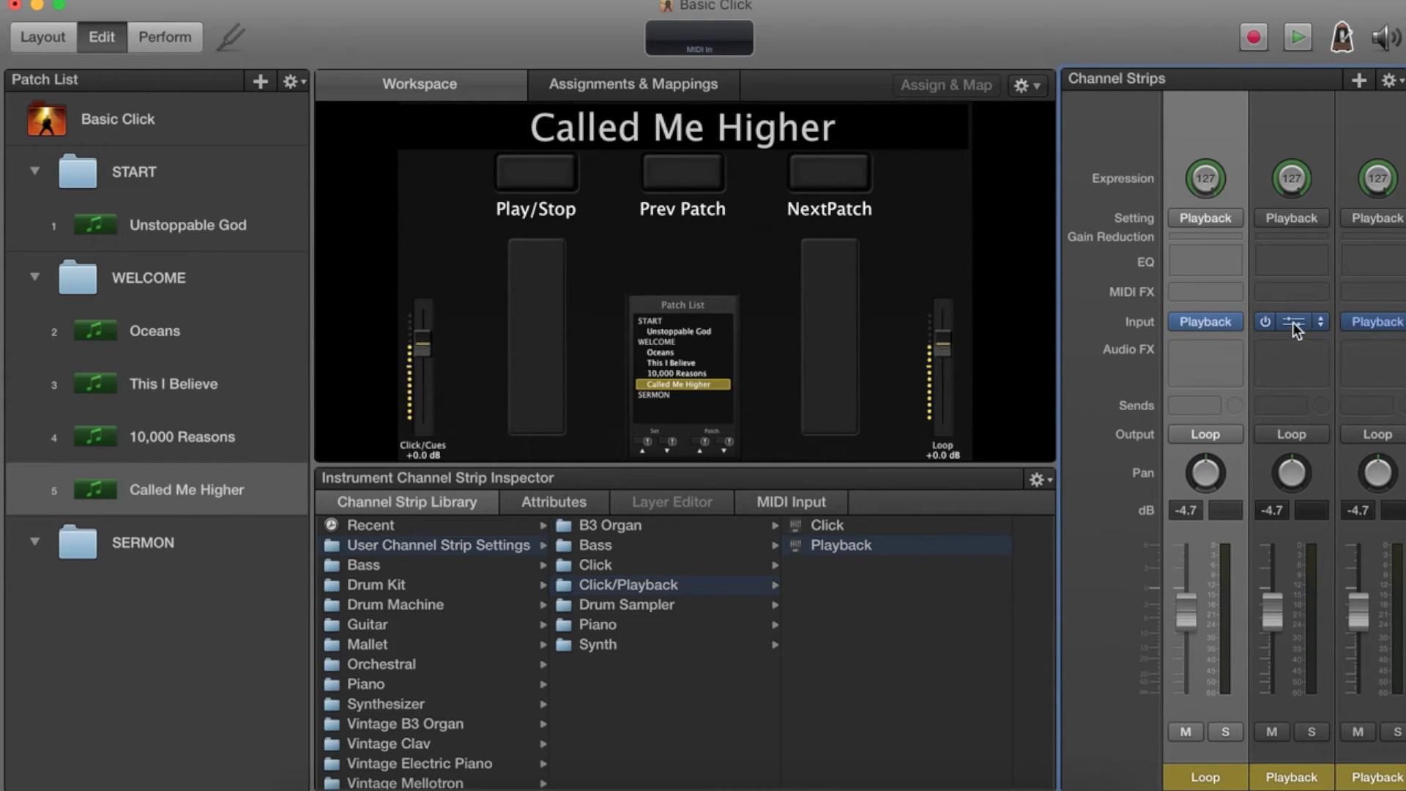
Load STRINGS (trem).mp3 into the second strip's Playback player and close it.
left_click(1293, 322)
left_click(1082, 200)
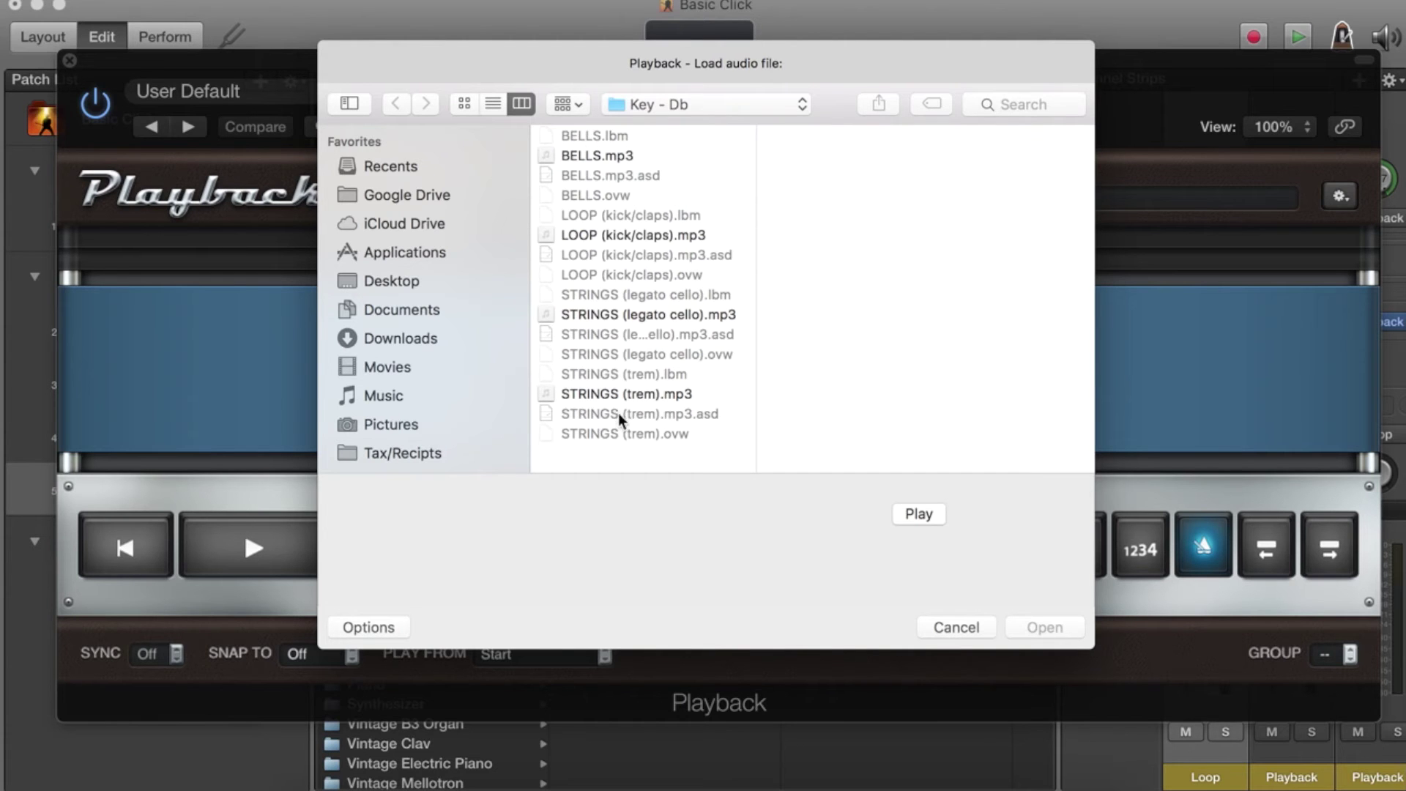
double_click(605, 396)
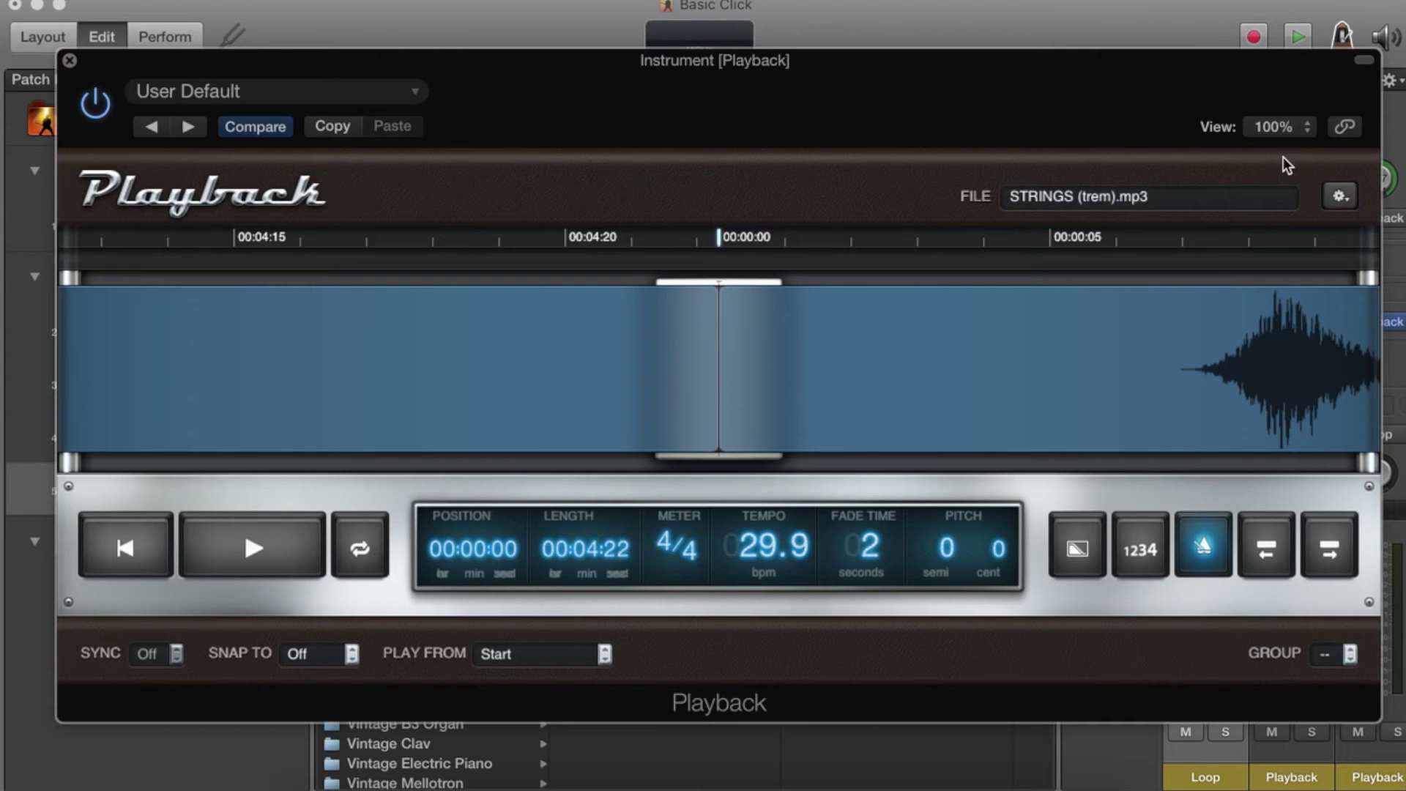
left_click(1340, 196)
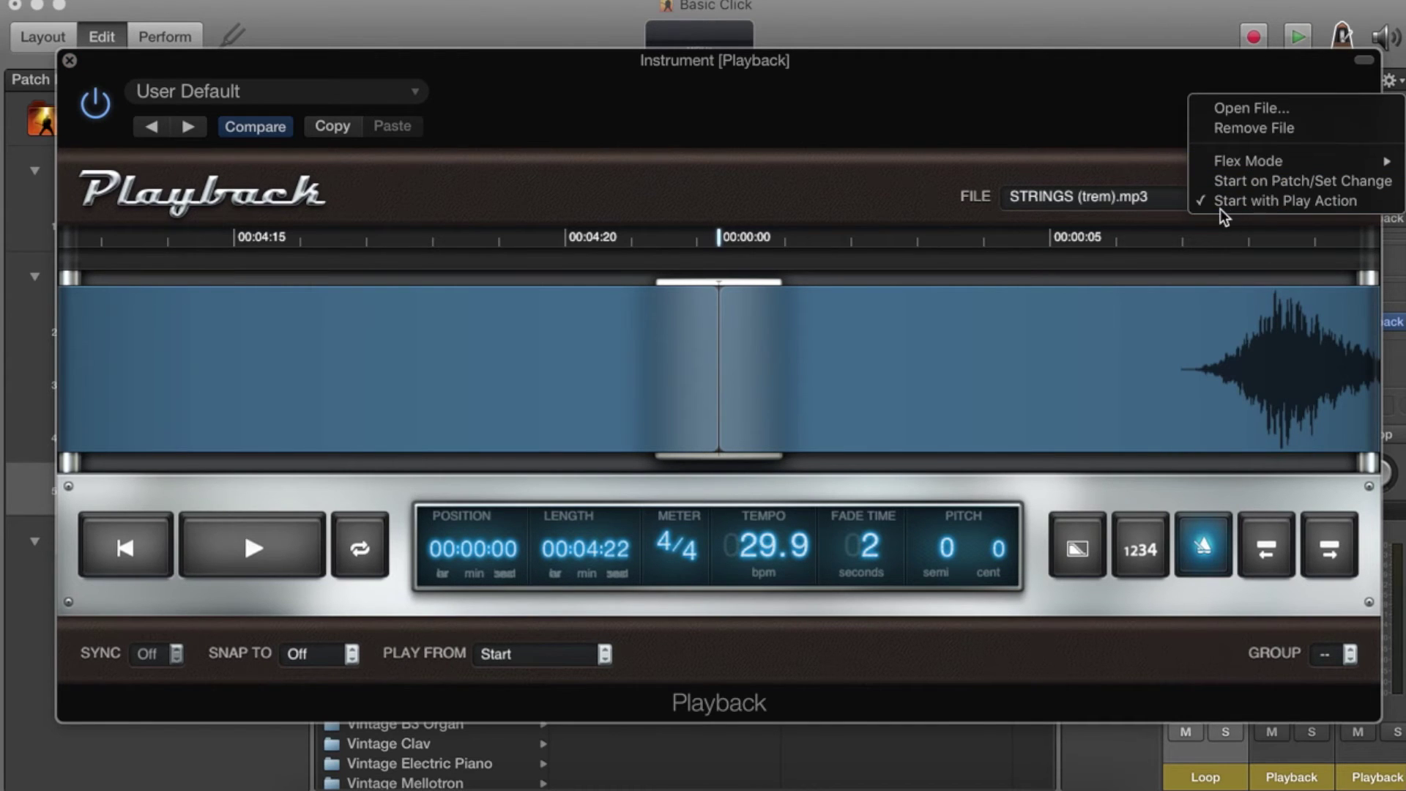
left_click(1009, 200)
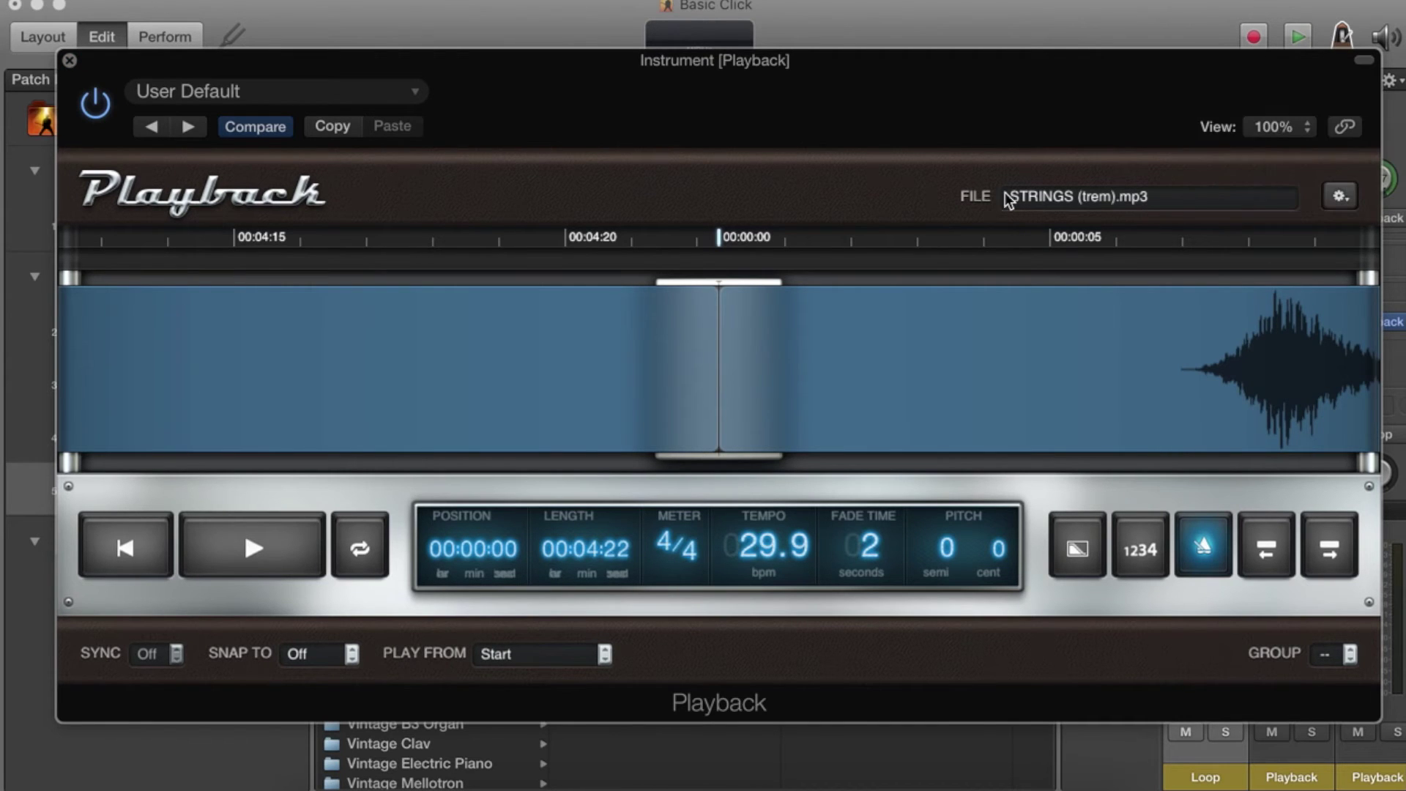
left_click(69, 61)
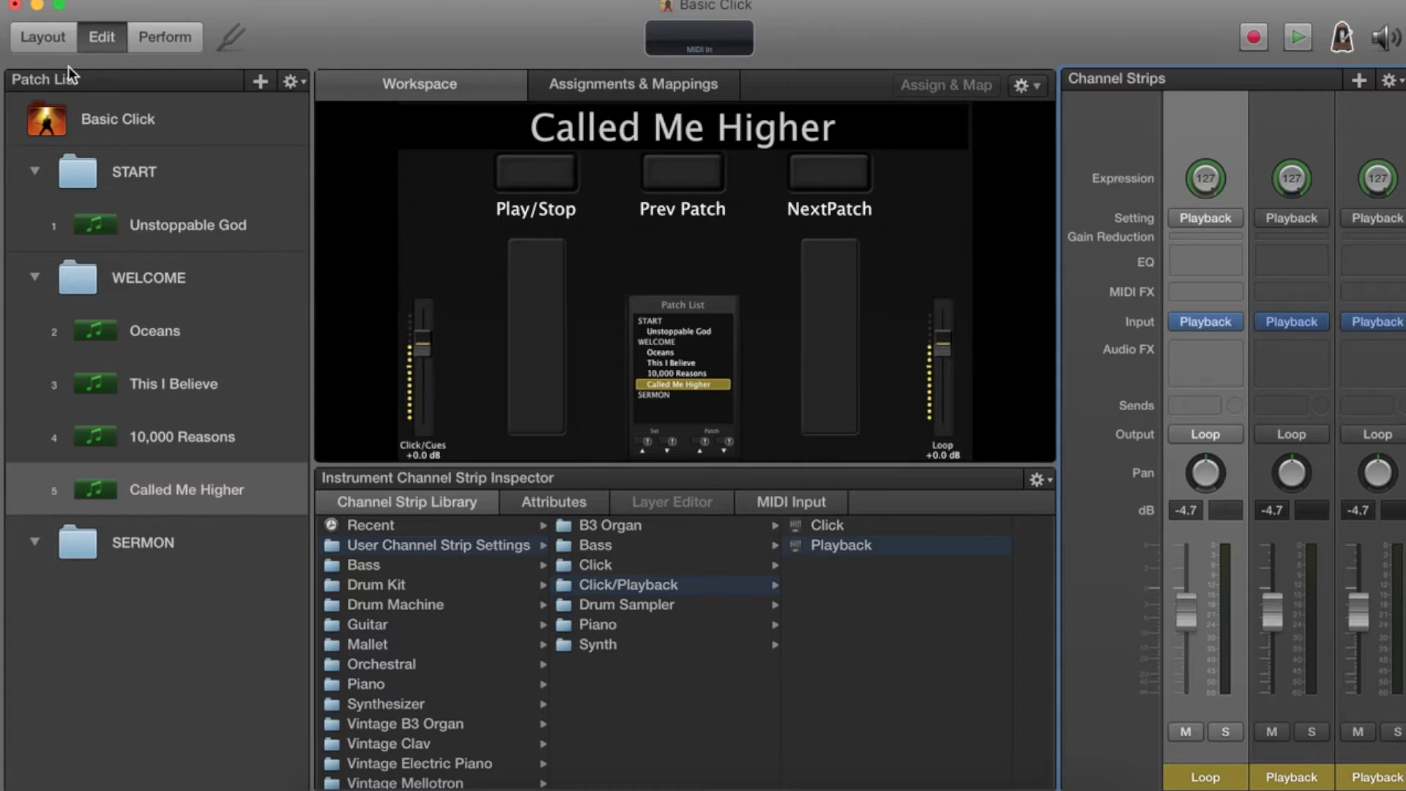
Name the second channel strip 'Strings 1'.
left_click(1290, 779)
double_click(1289, 779)
type("St")
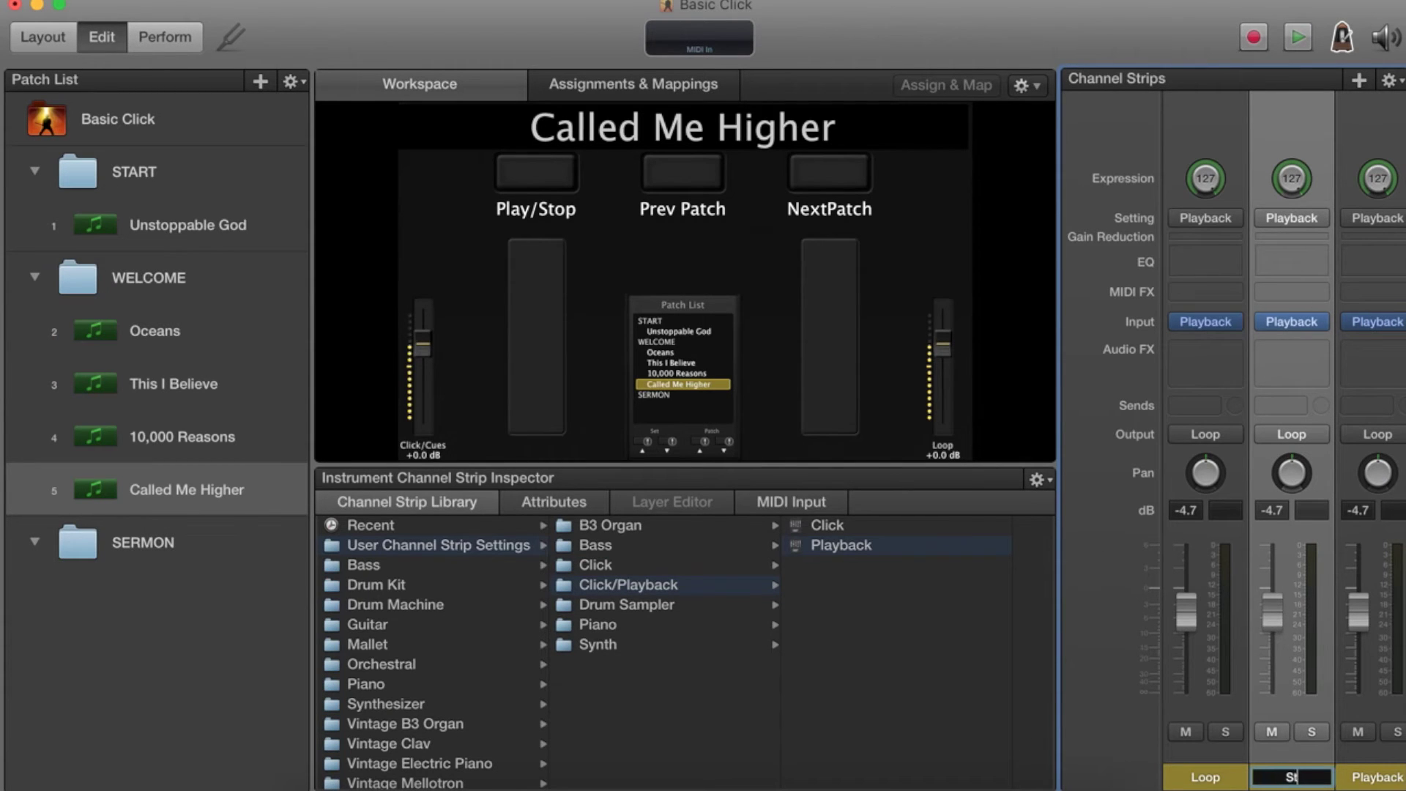
type("rings 1")
Confirm the second strip's name 'Strings 1'.
key("Return")
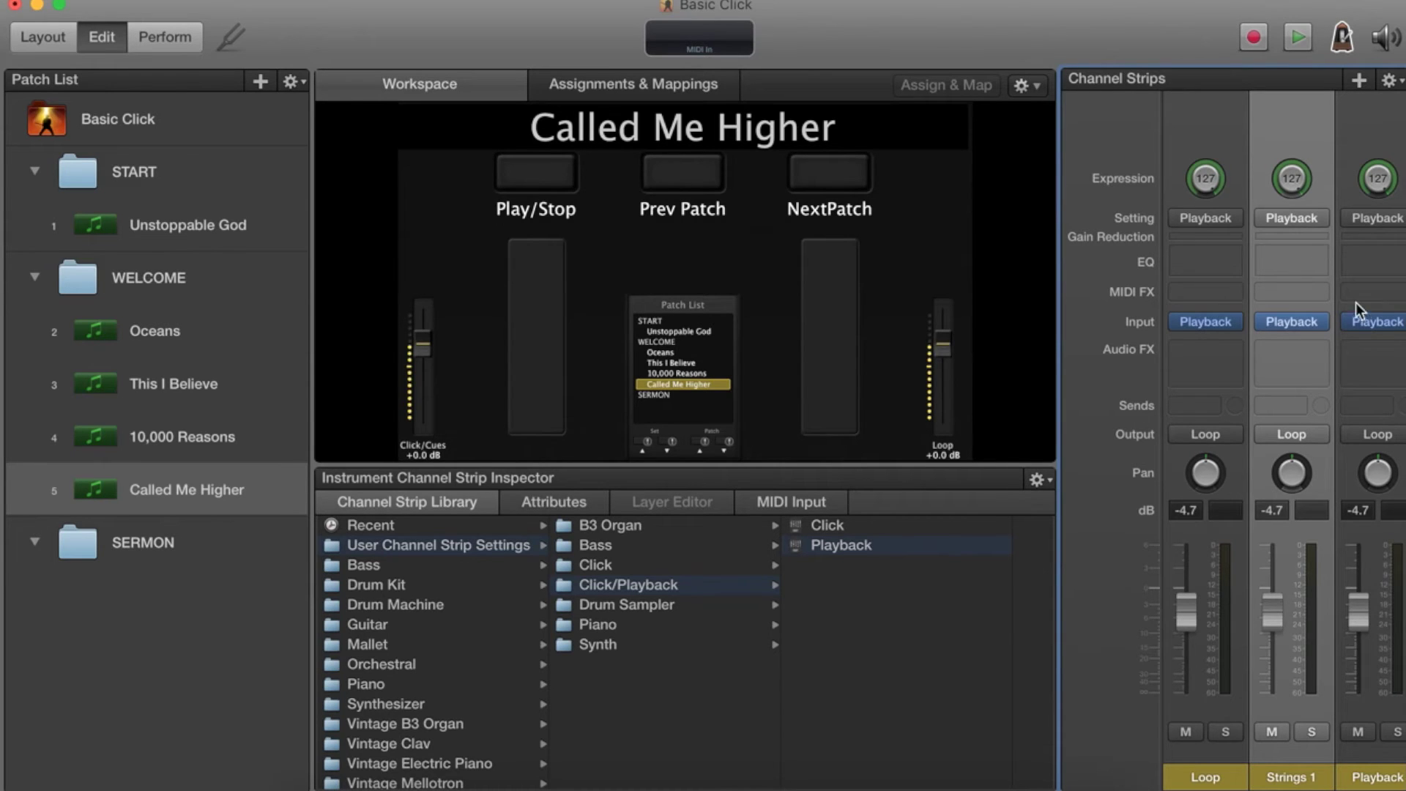
scroll(1333, 292, "right", 3)
scroll(1332, 293, "right", 2)
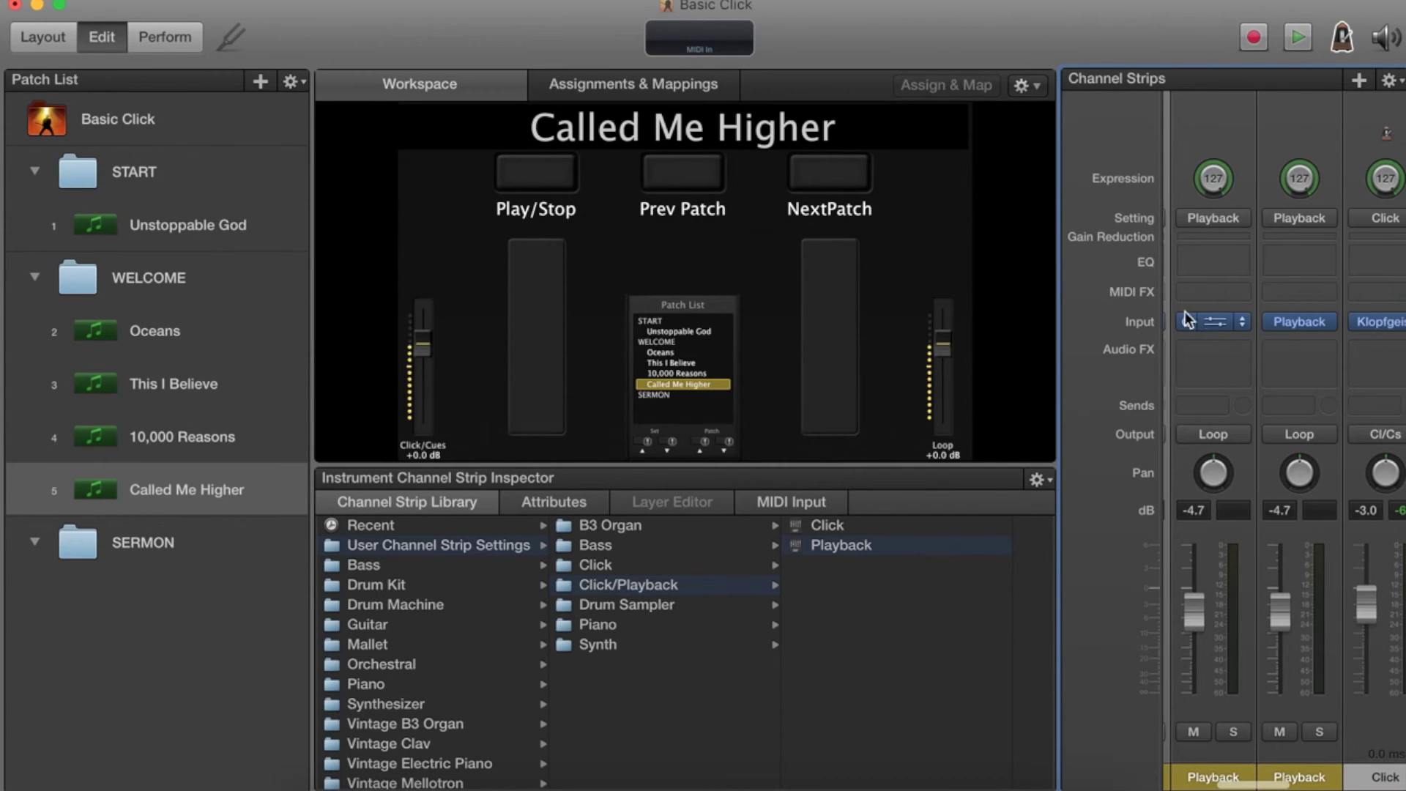
Load STRINGS (legato cello).mp3 into the third strip's Playback player and close it.
left_click(1205, 322)
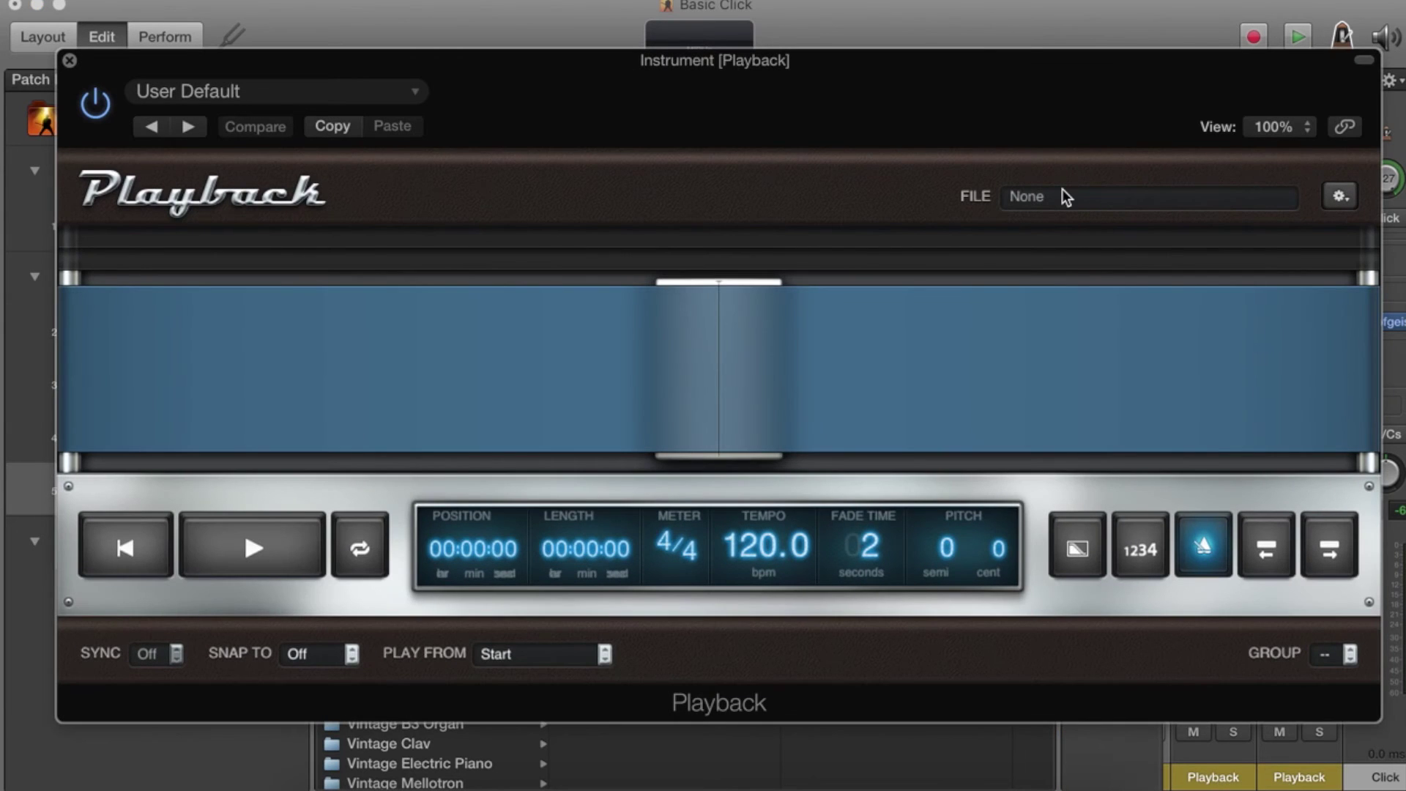
left_click(1062, 195)
double_click(625, 313)
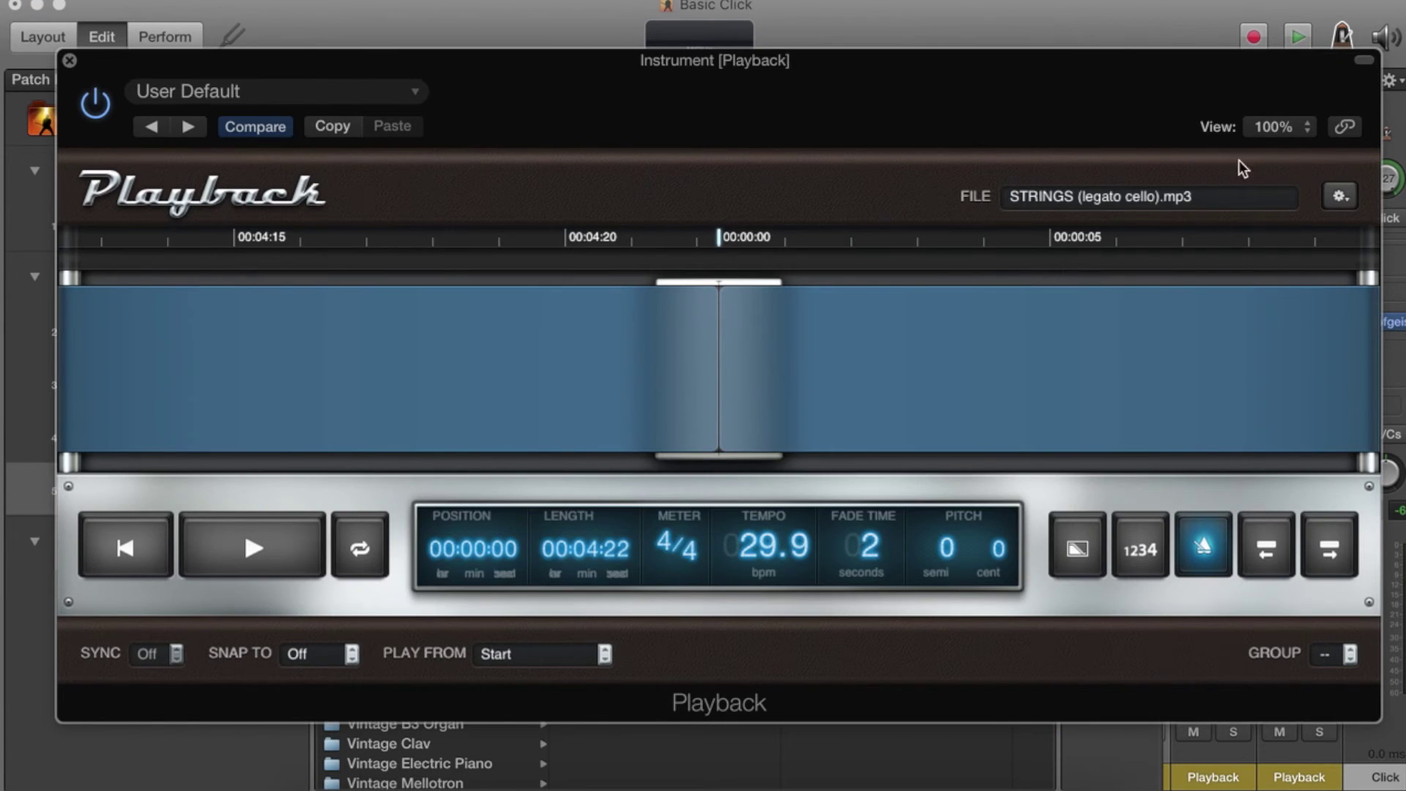
left_click(1340, 197)
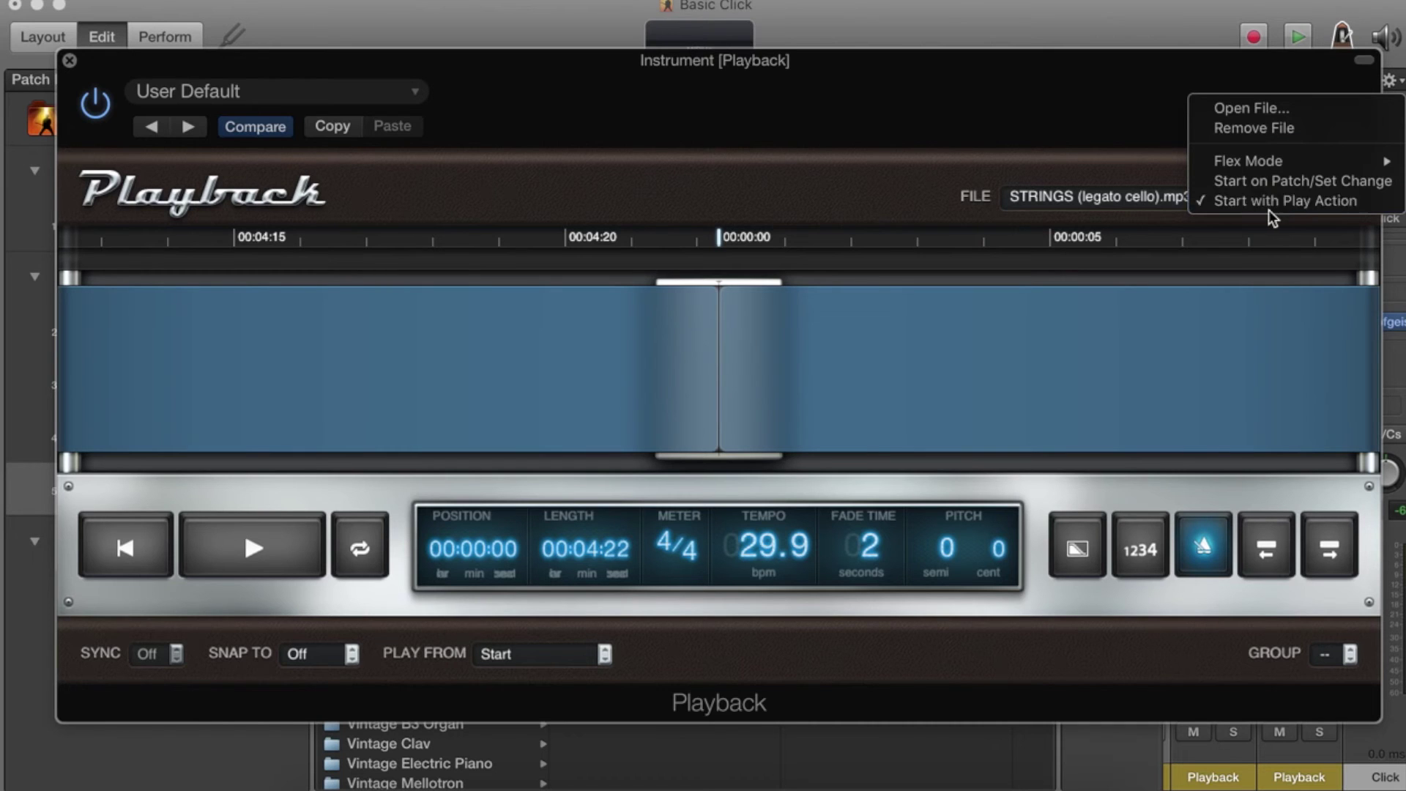
left_click(762, 123)
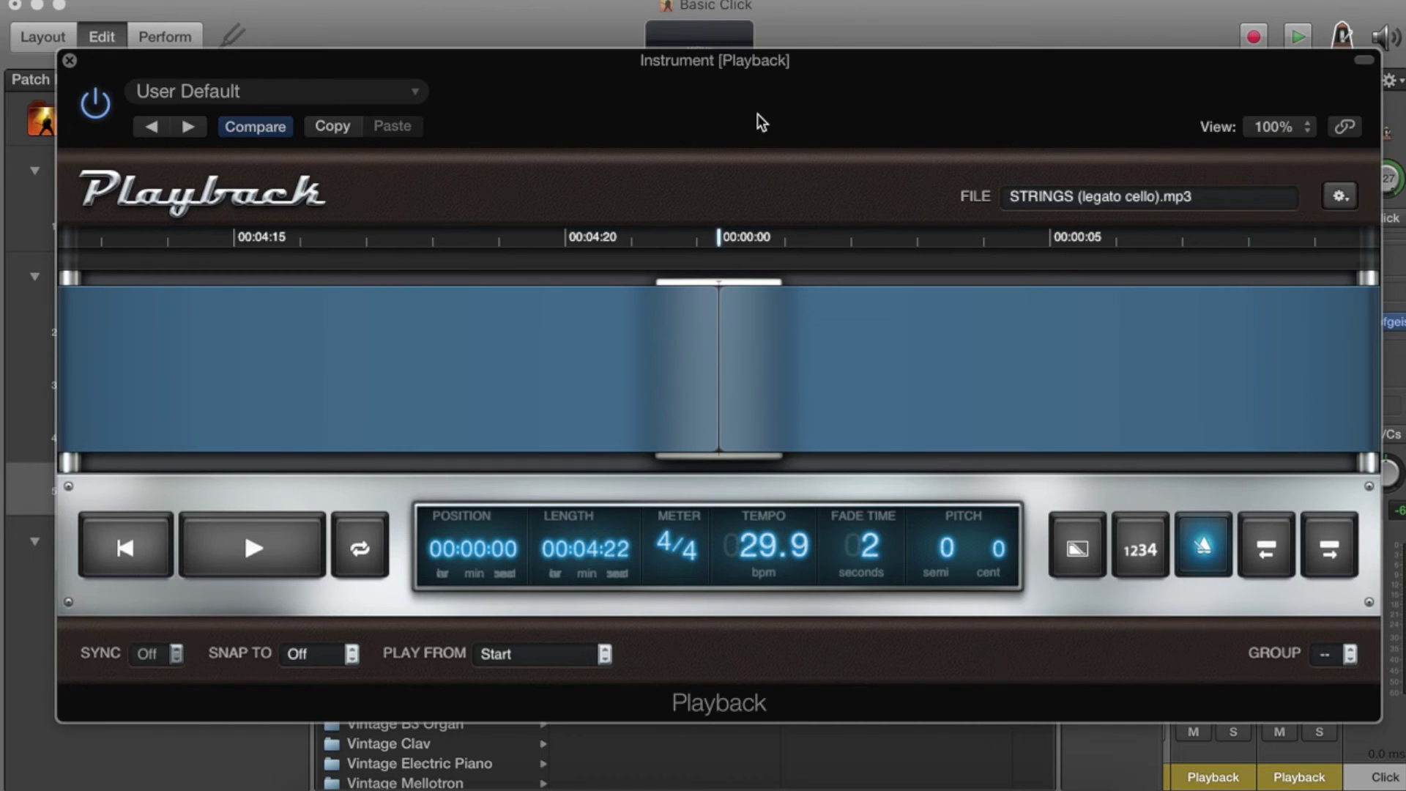
left_click(69, 61)
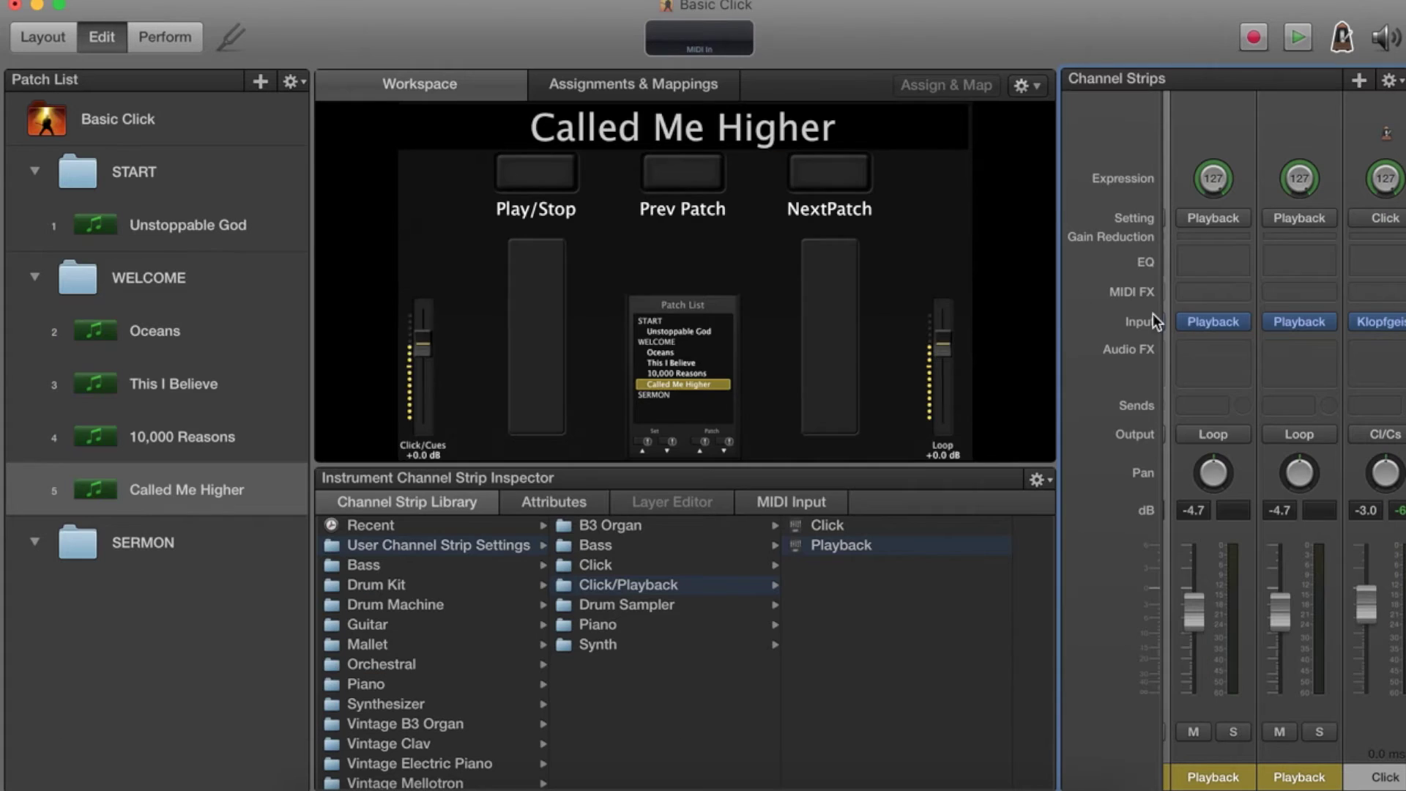
Rename the third channel strip to 'Strings 2'.
double_click(1212, 777)
type("St")
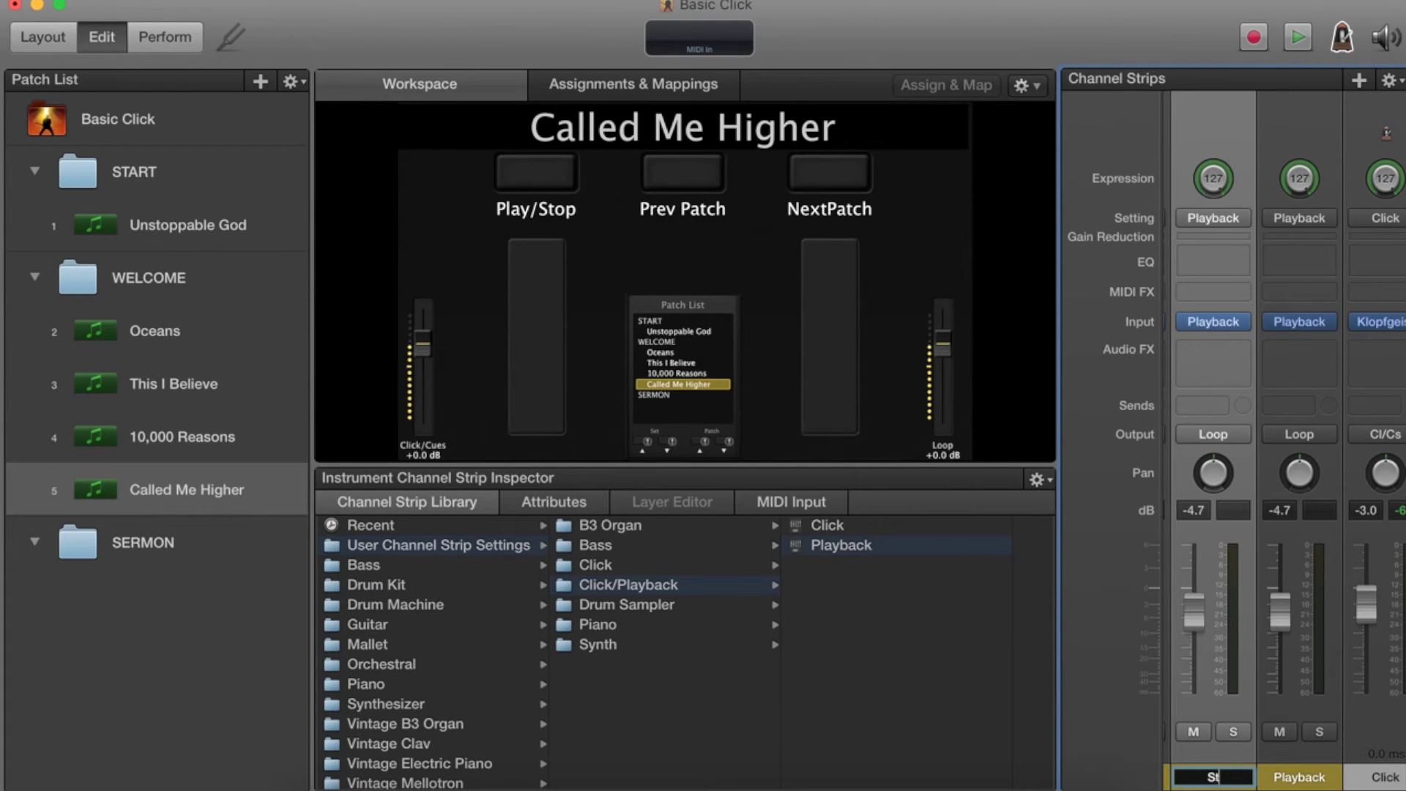
type("rings 2")
key("Return")
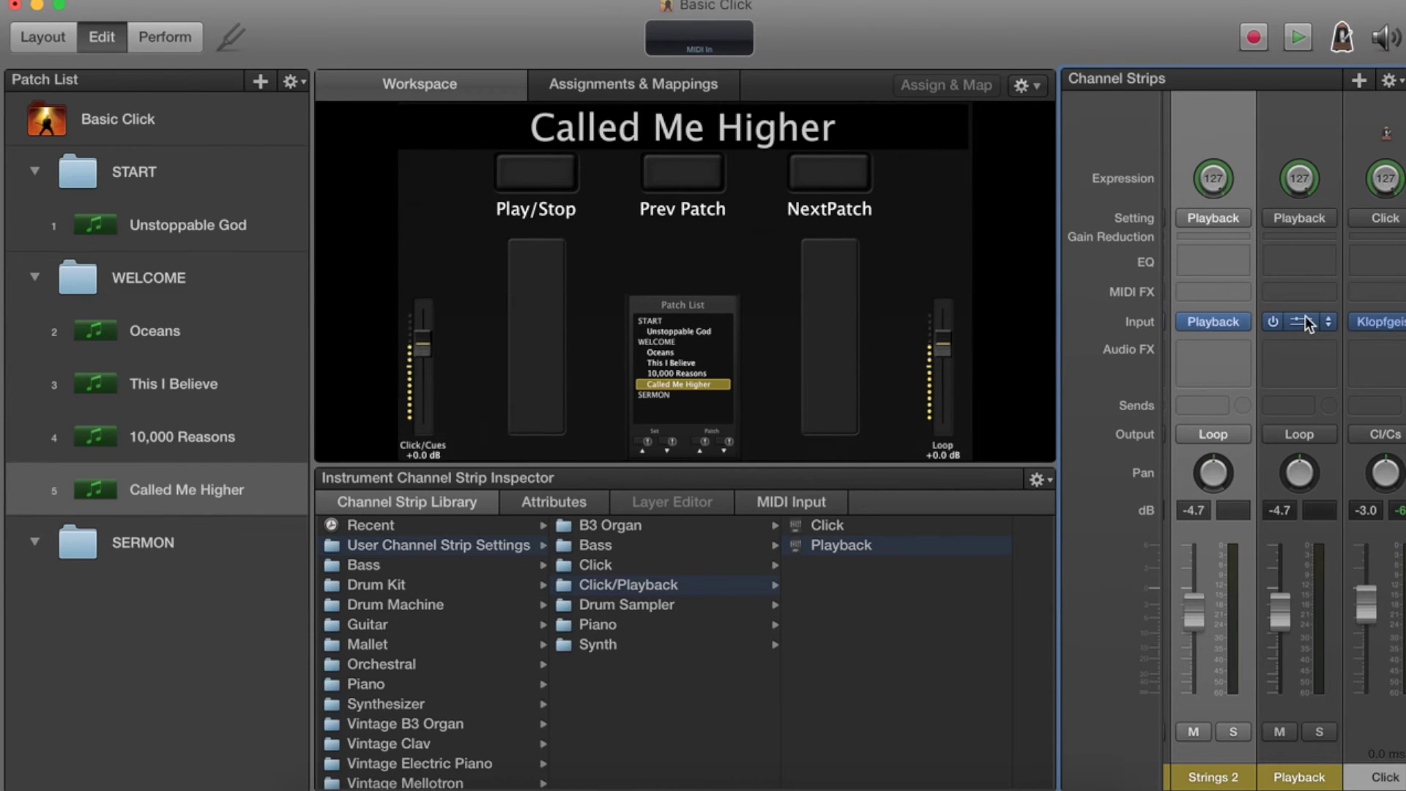
Load BELLS.mp3 into the fourth strip's Playback player and close it.
left_click(1304, 321)
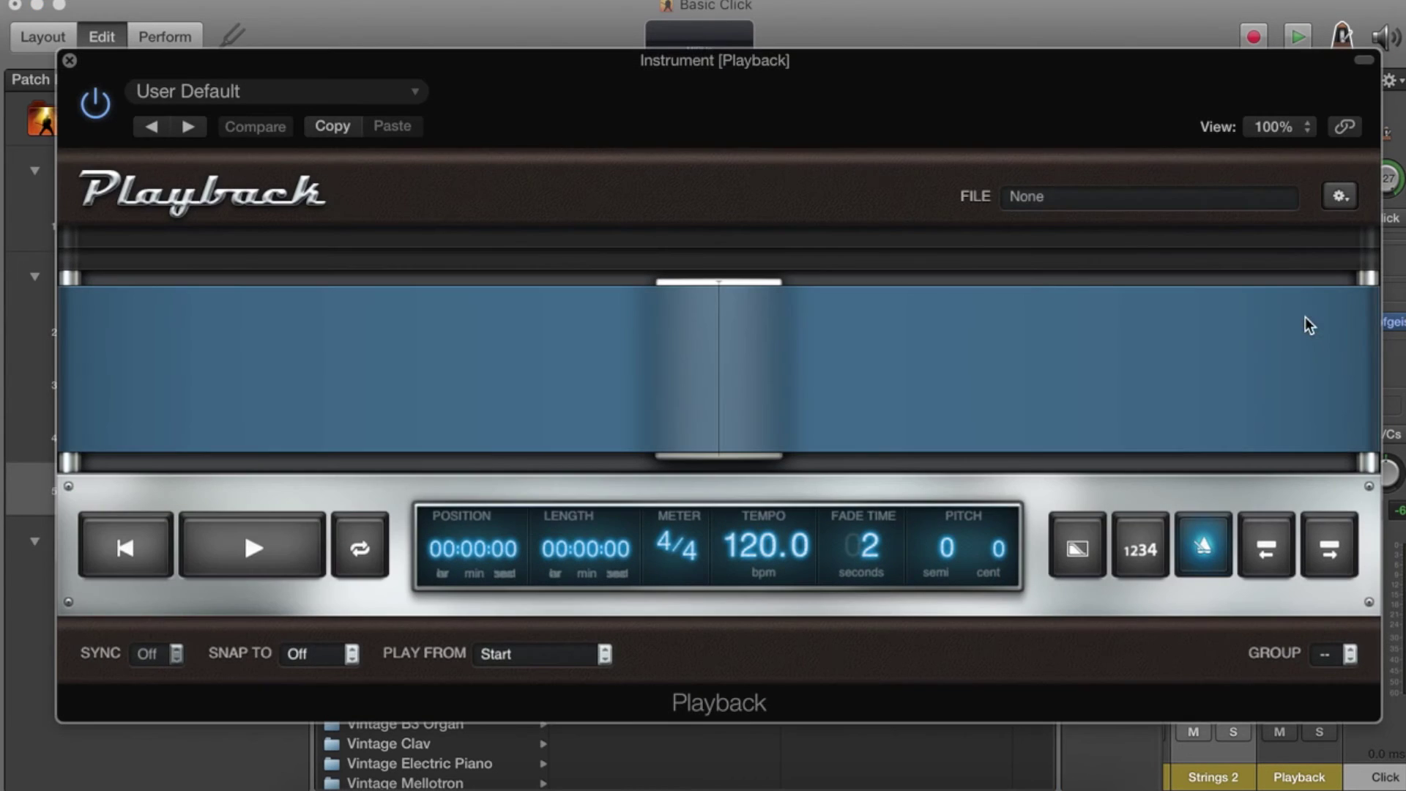
left_click(1069, 201)
double_click(619, 155)
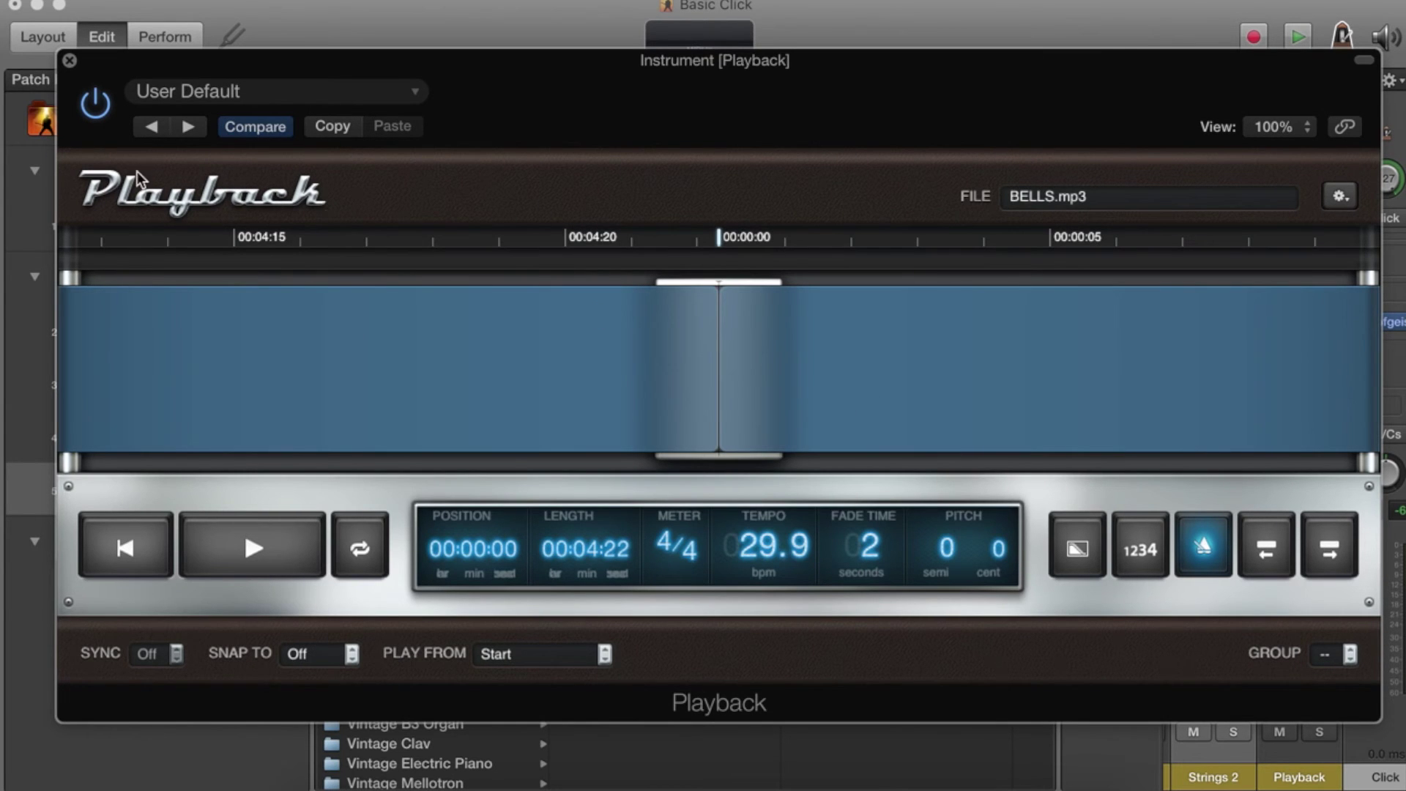
left_click(1340, 198)
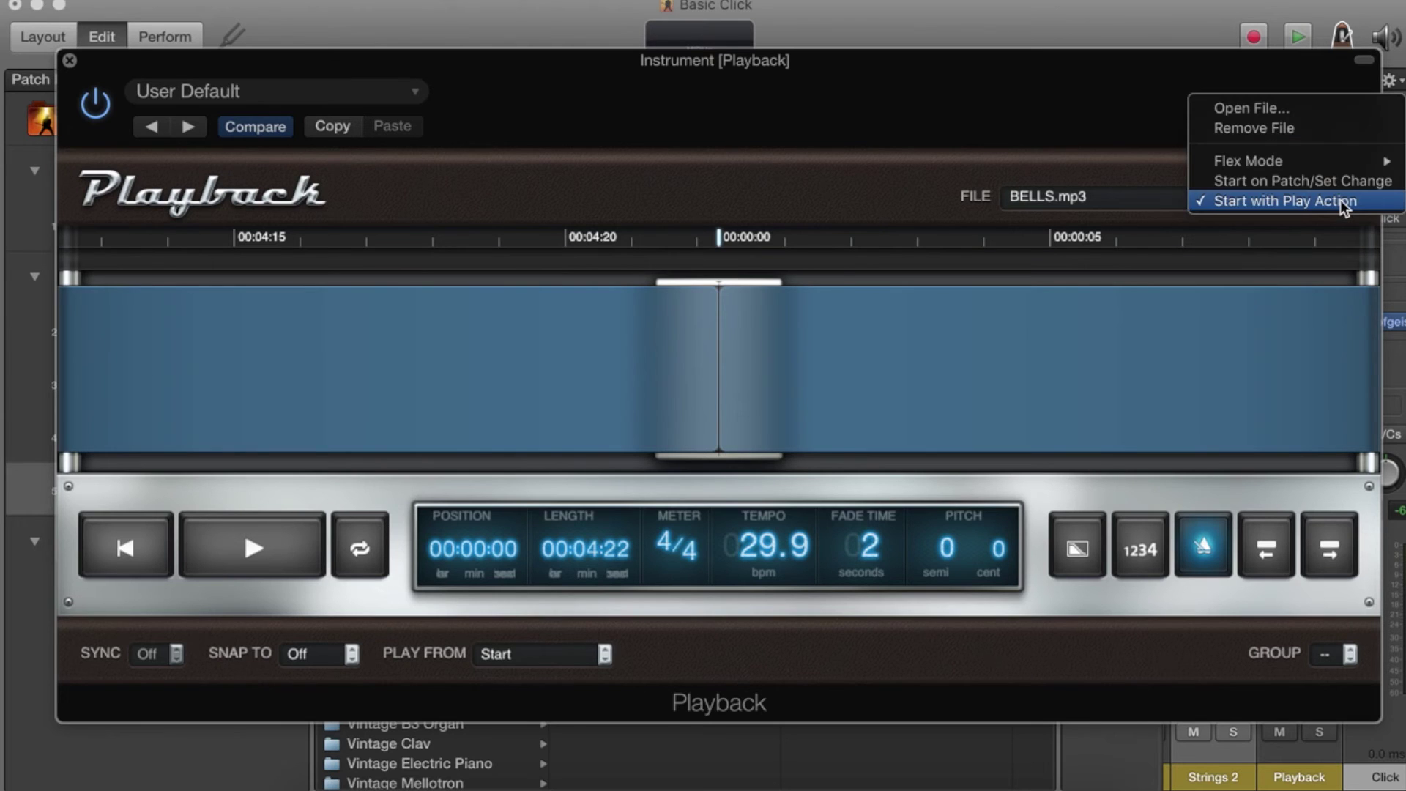
left_click(820, 185)
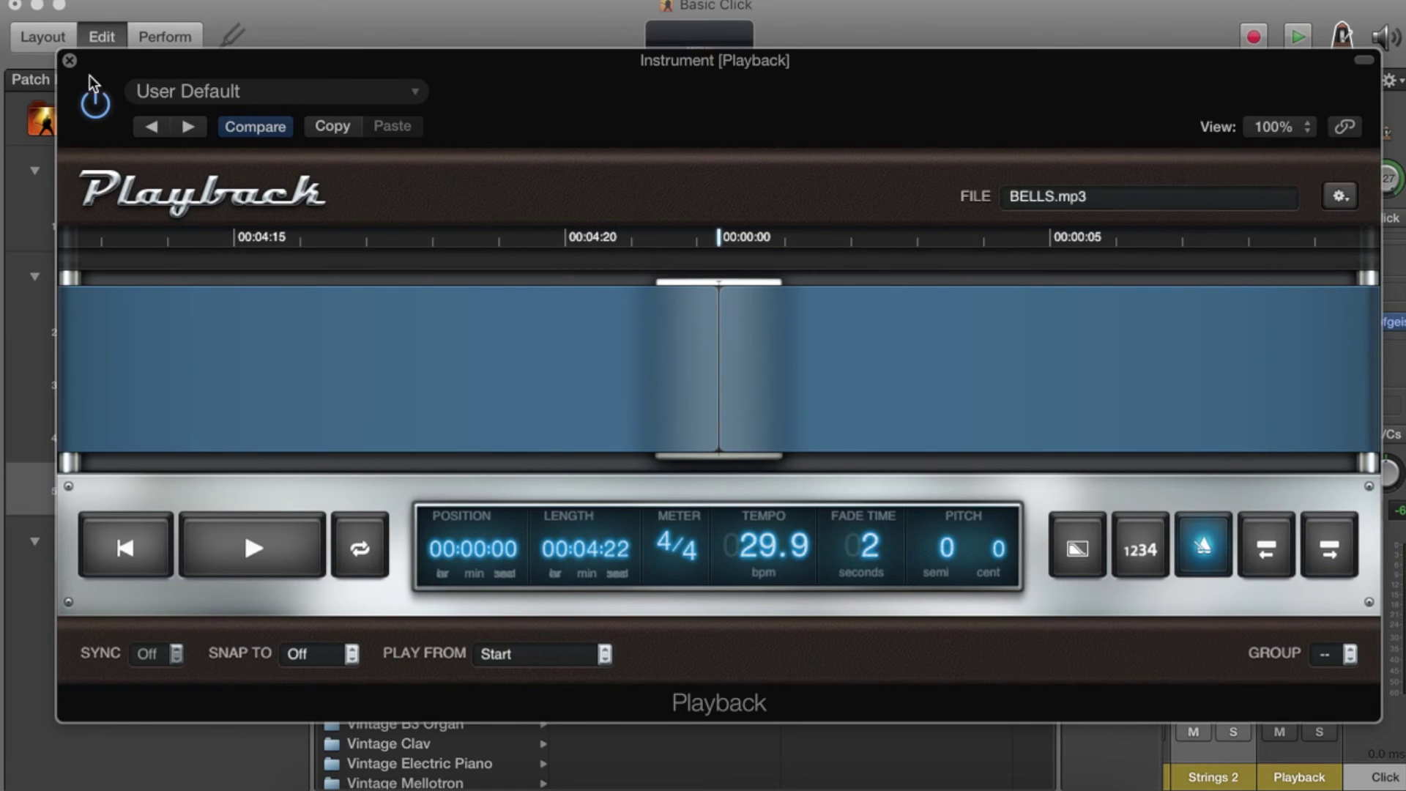
left_click(70, 60)
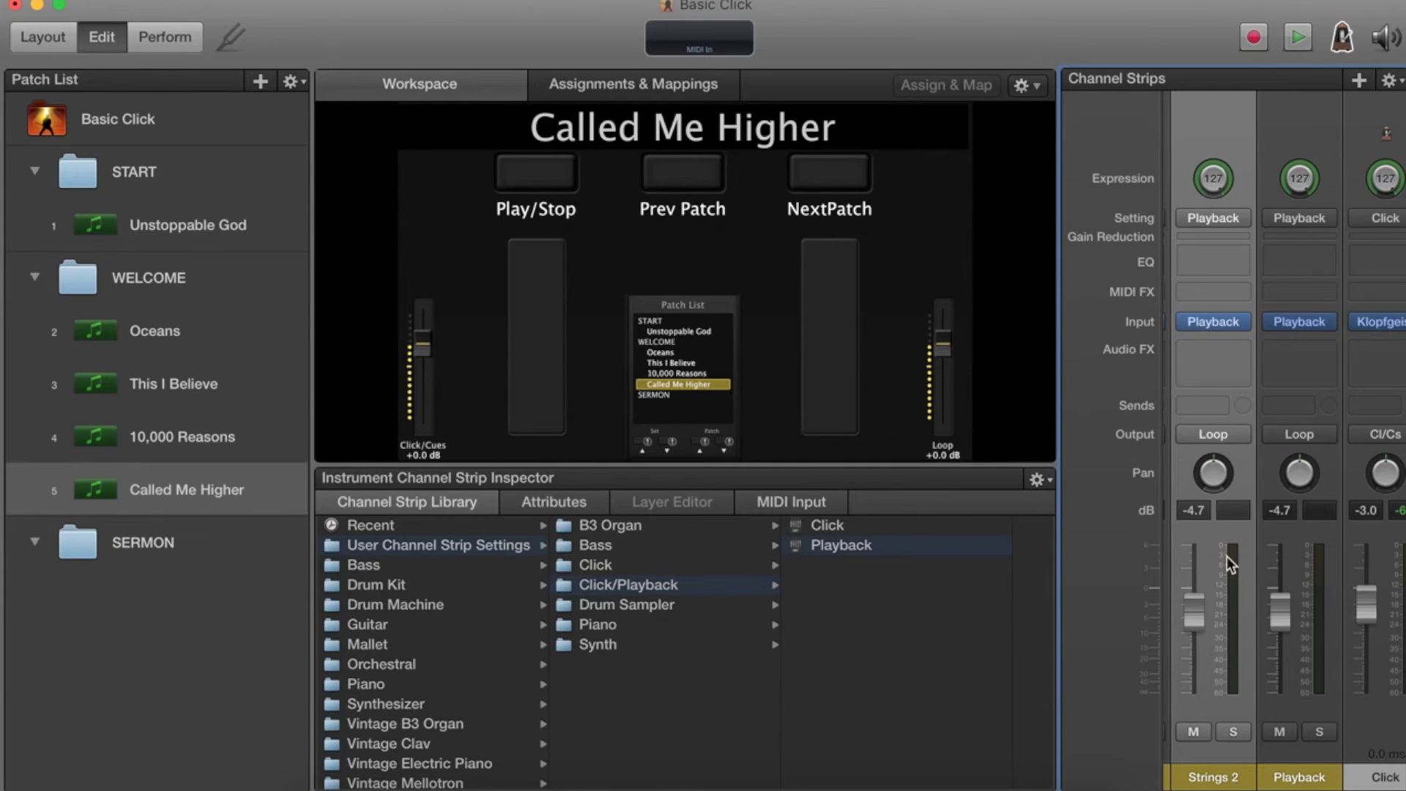
Rename the fourth Playback strip to 'Bells'.
scroll(1227, 564, "left", 5)
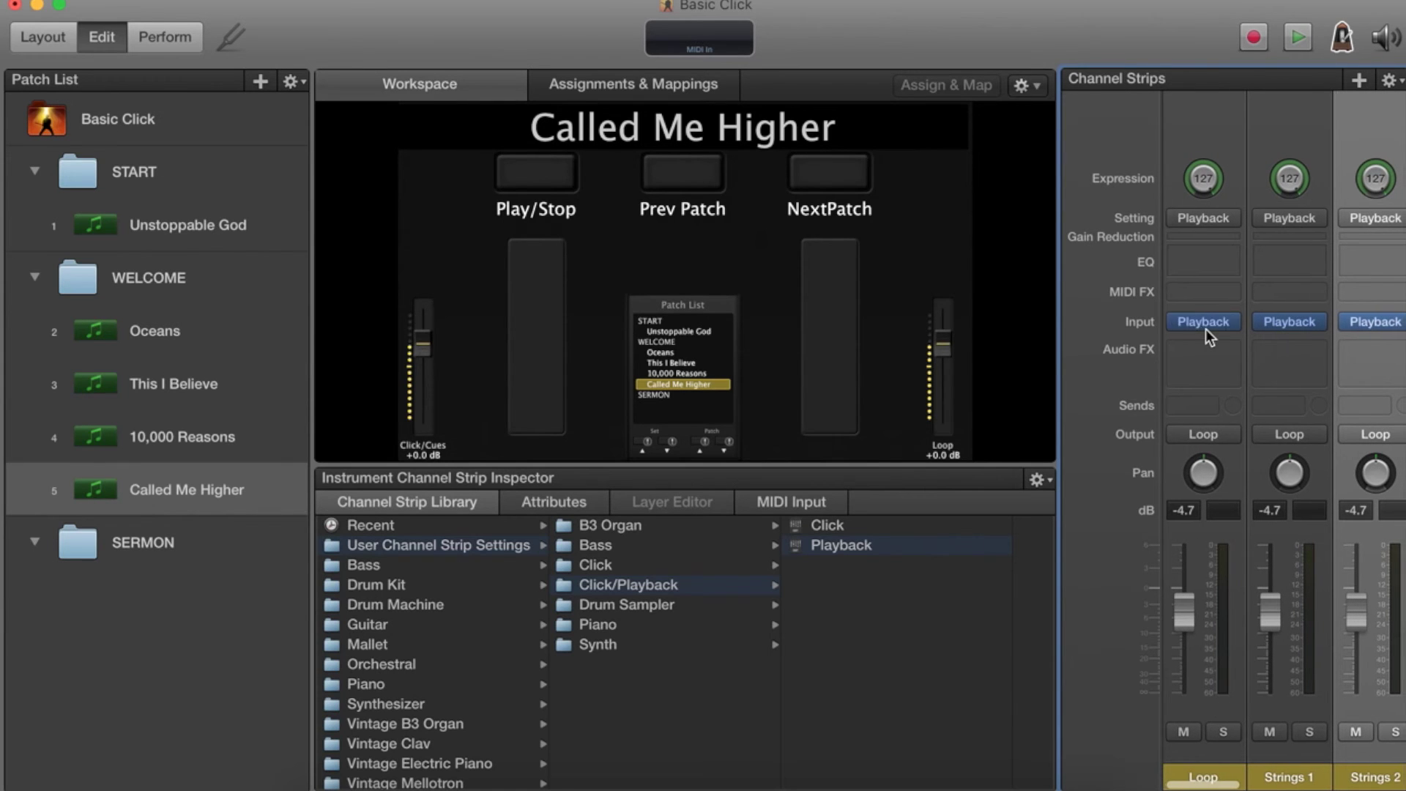
scroll(1205, 329, "right", 3)
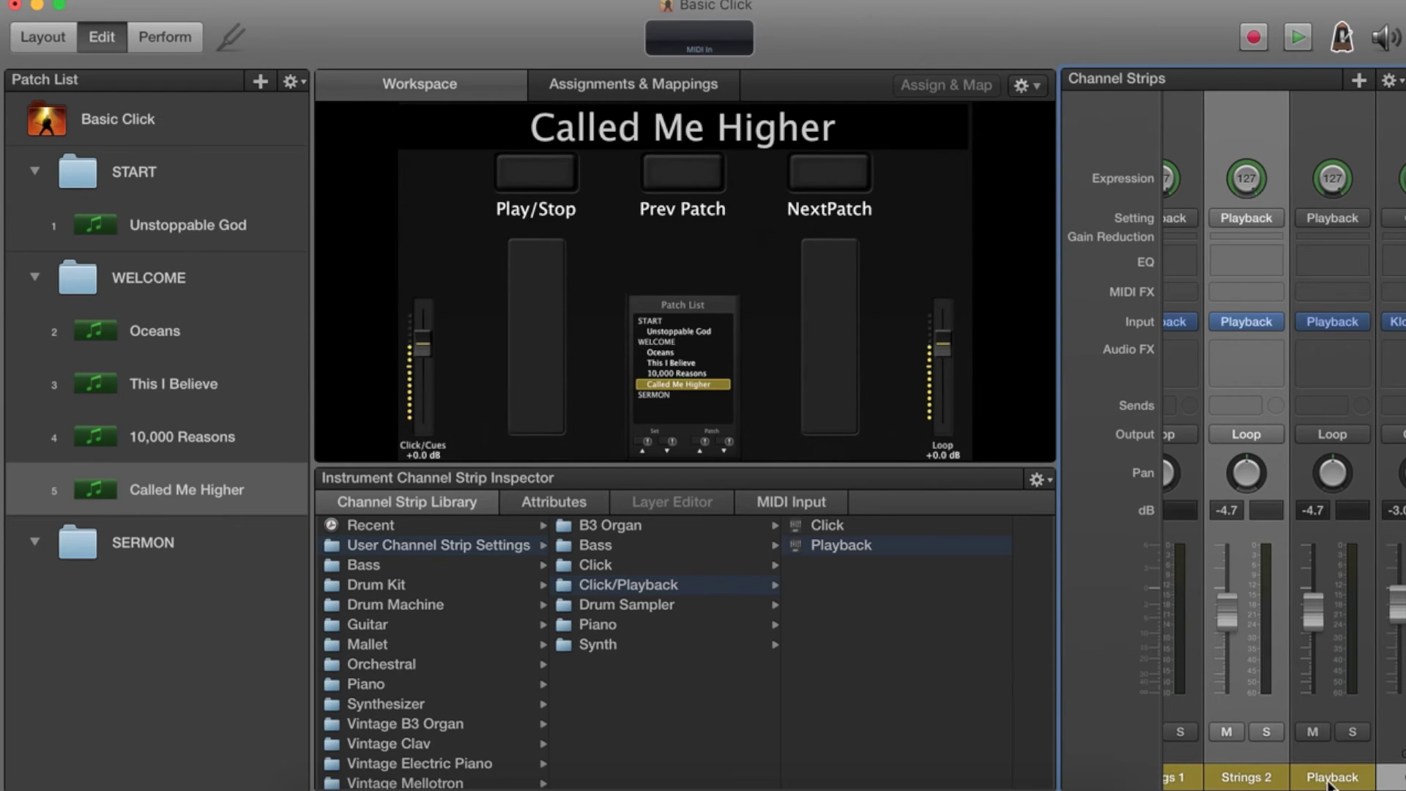
left_click(1331, 782)
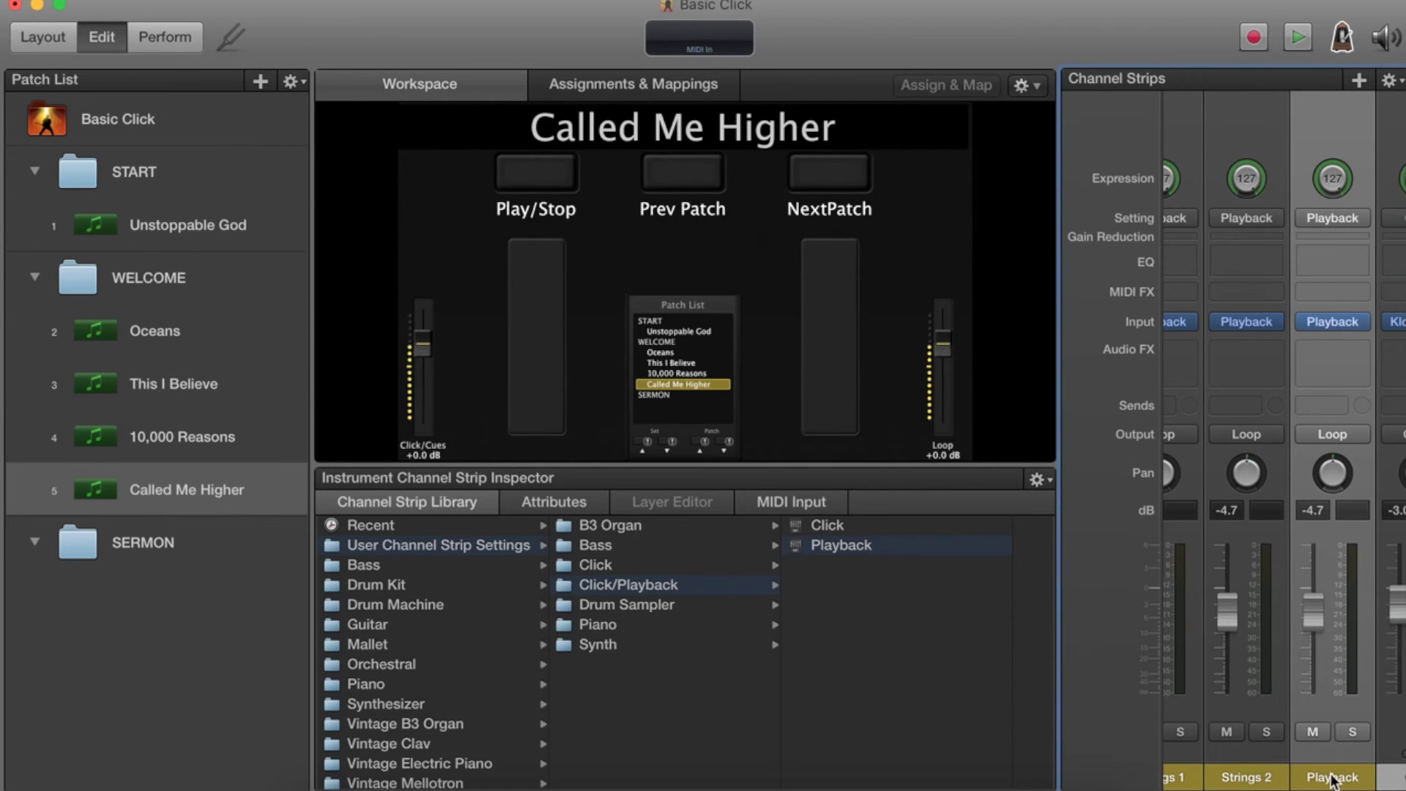
double_click(1330, 778)
type("Be")
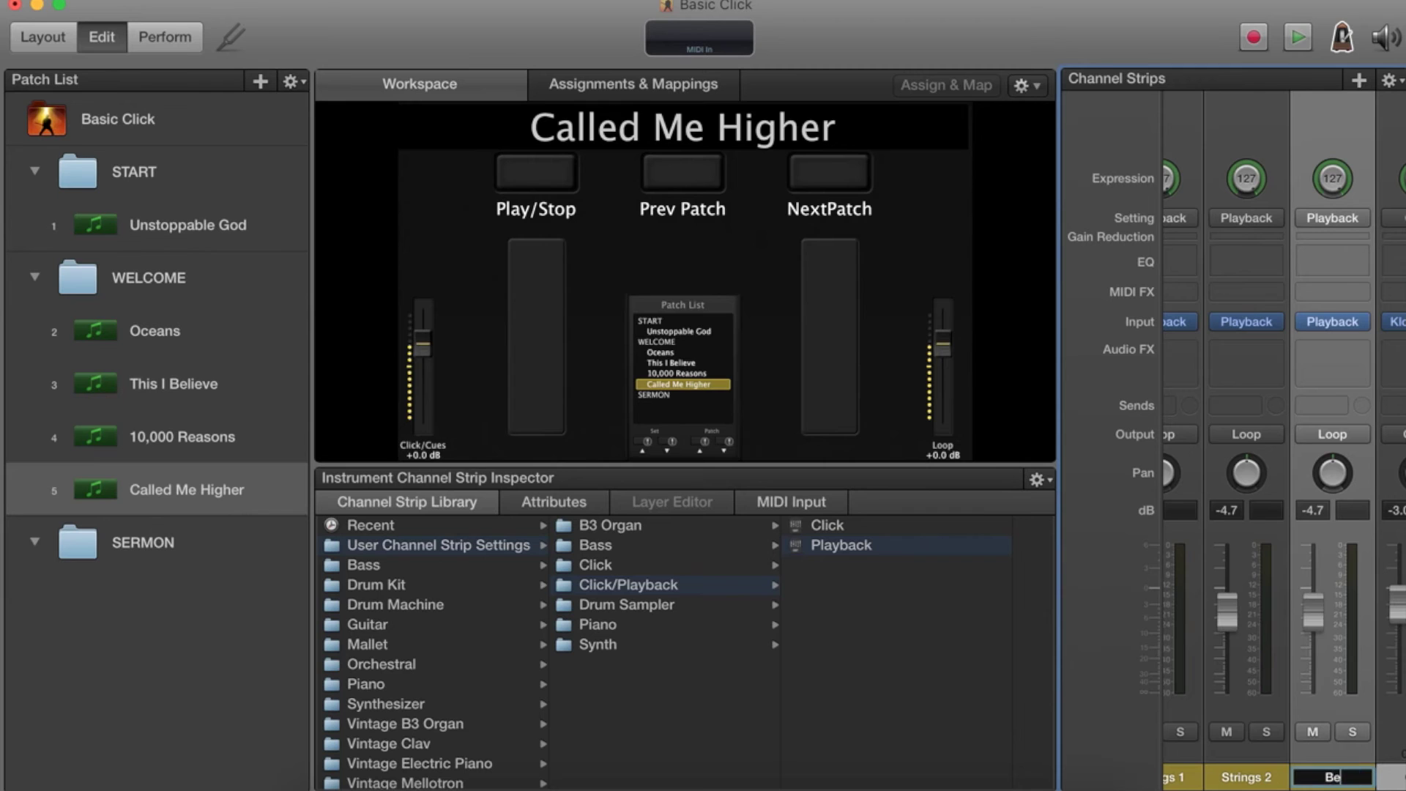
type("lls")
key("Return")
Lower Strings 1 to about -10.2 dB, Strings 2 to -10.0 dB and Bells to -16.2 dB.
scroll(1273, 625, "left", 4)
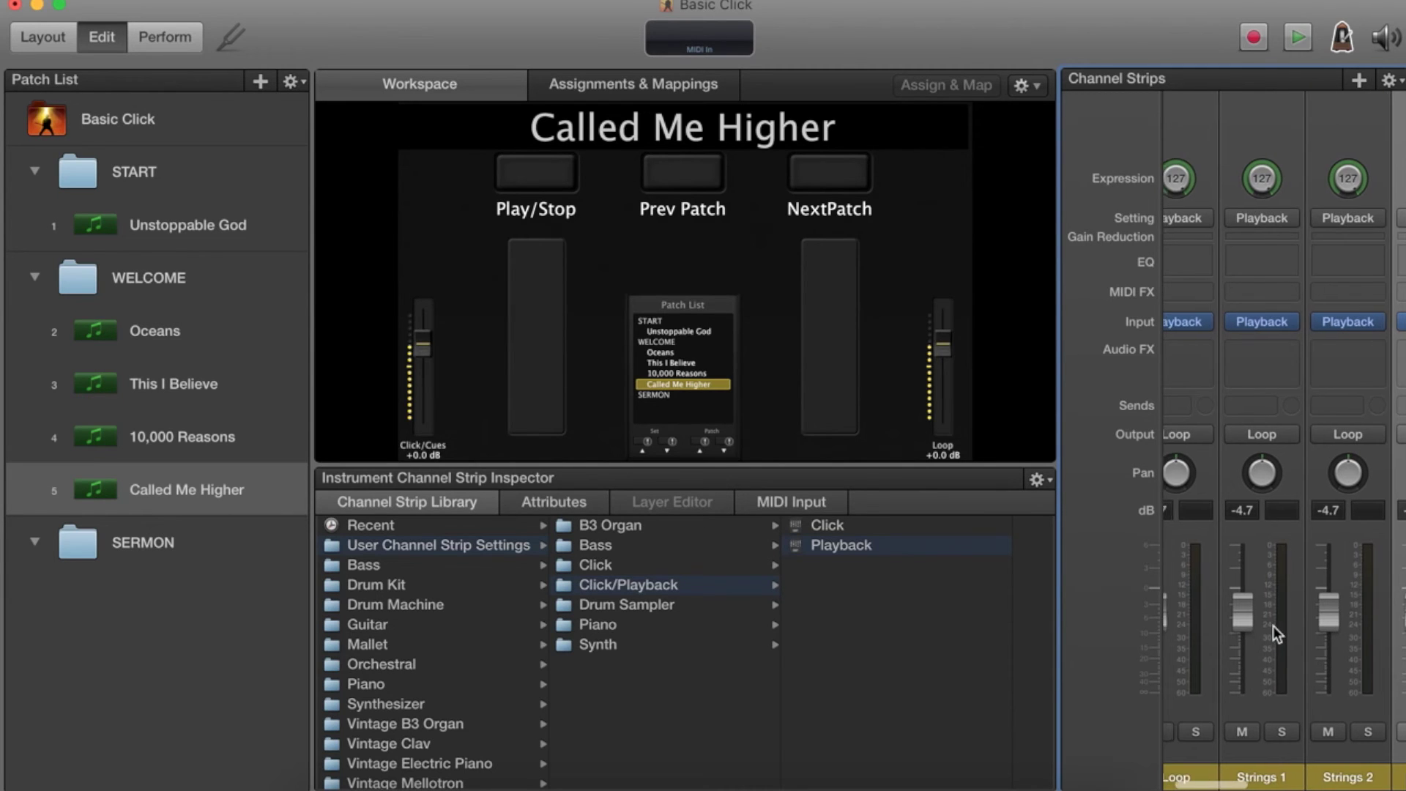
left_click_drag(1190, 615, 1189, 613)
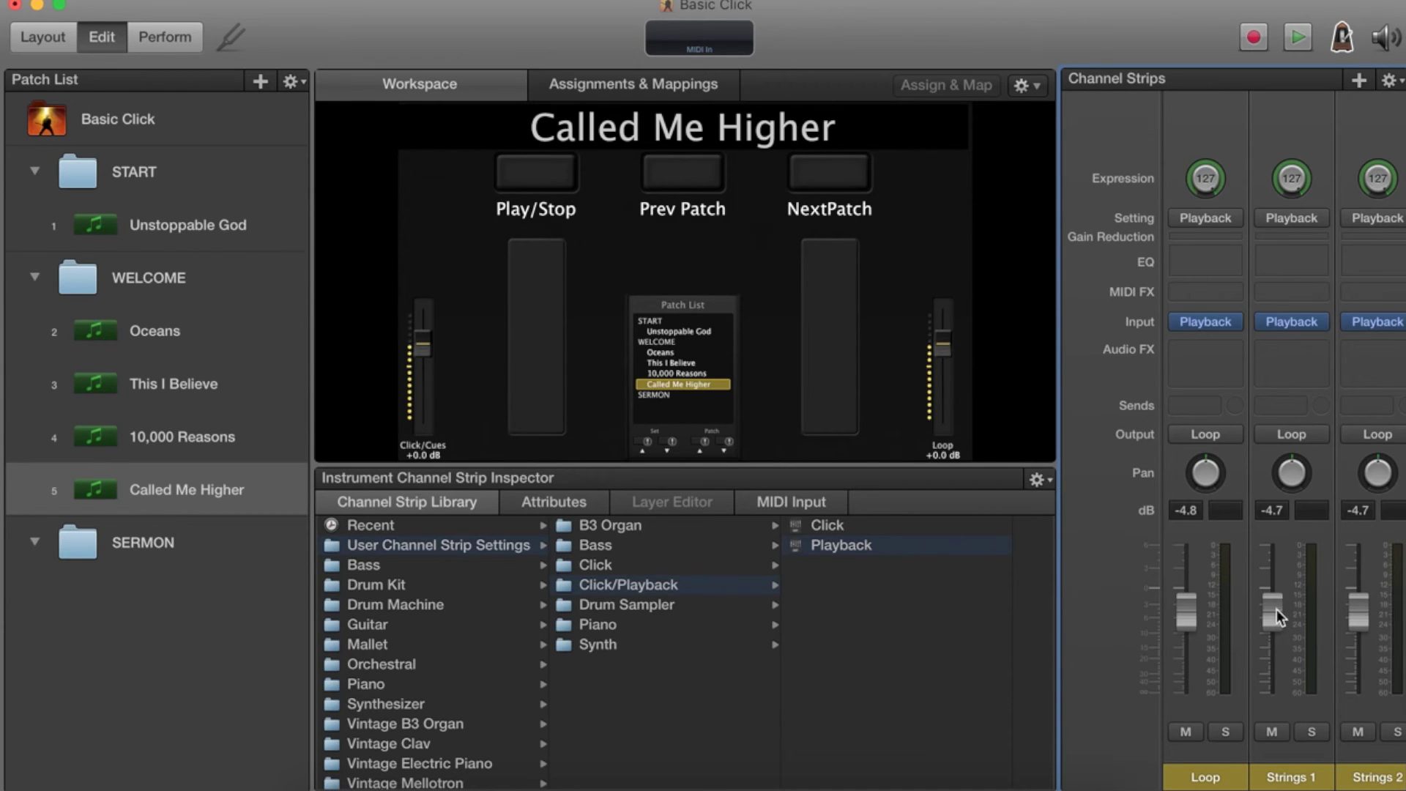
left_click_drag(1276, 609, 1270, 648)
left_click_drag(1373, 621, 1355, 648)
scroll(1355, 648, "right", 3)
scroll(1354, 647, "right", 2)
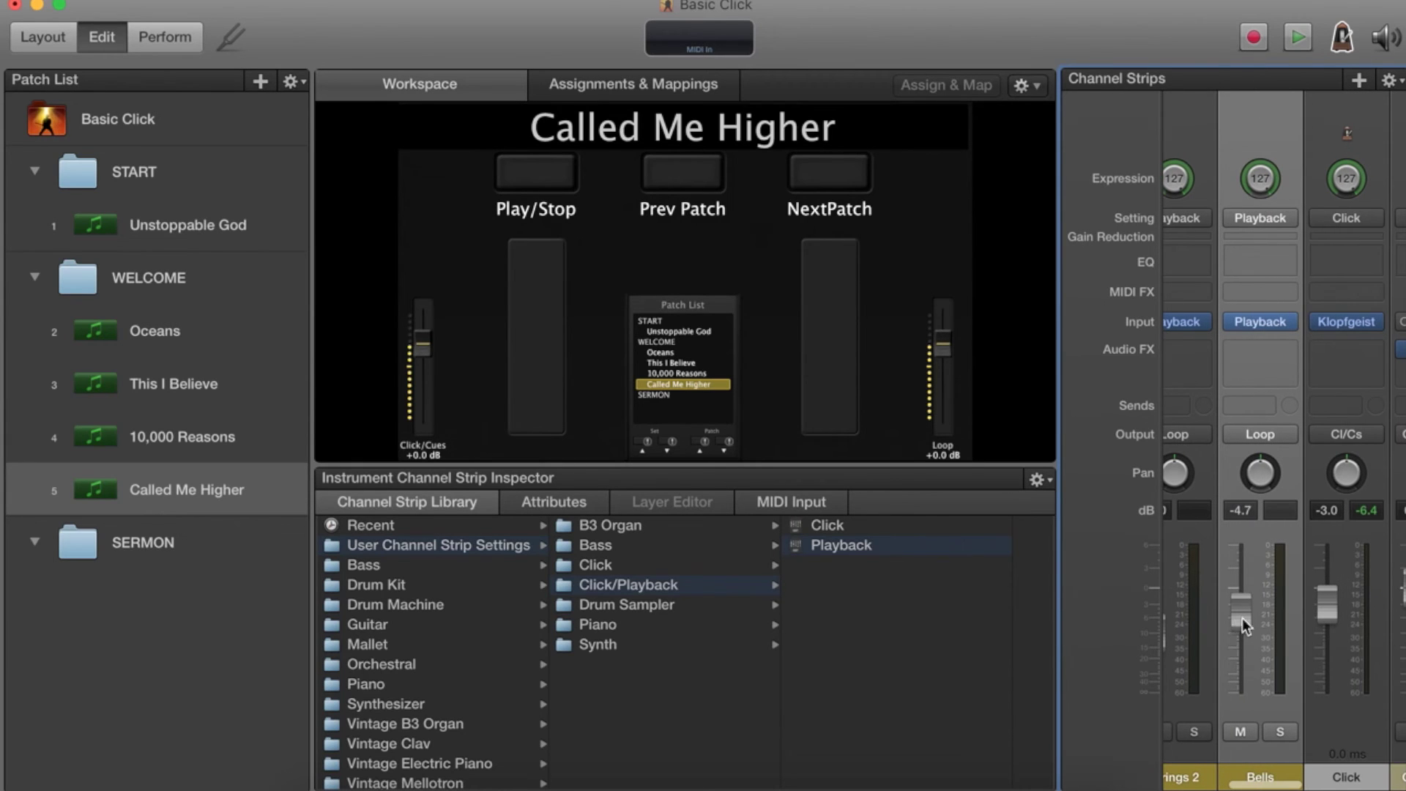
left_click_drag(1241, 618, 1249, 695)
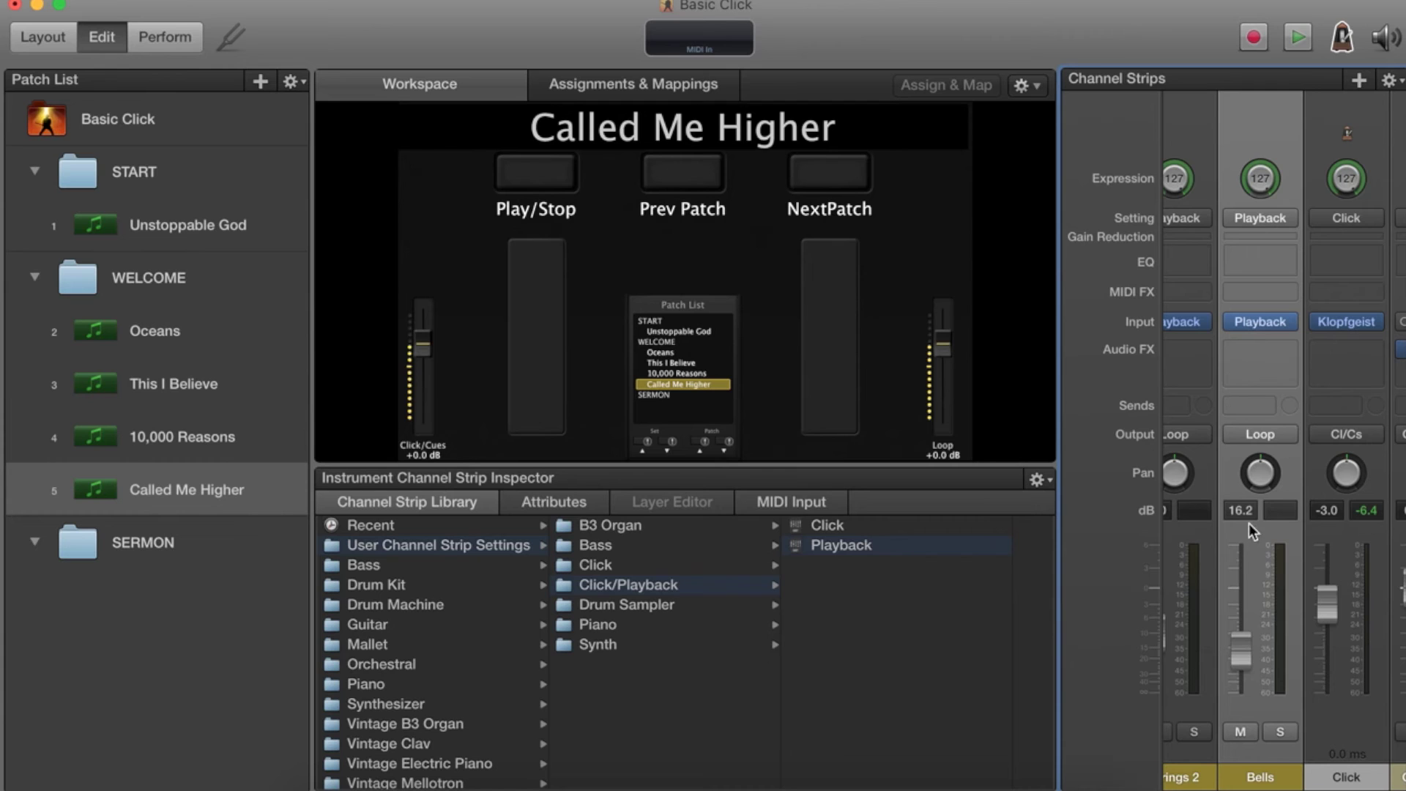
scroll(1266, 526, "left", 1)
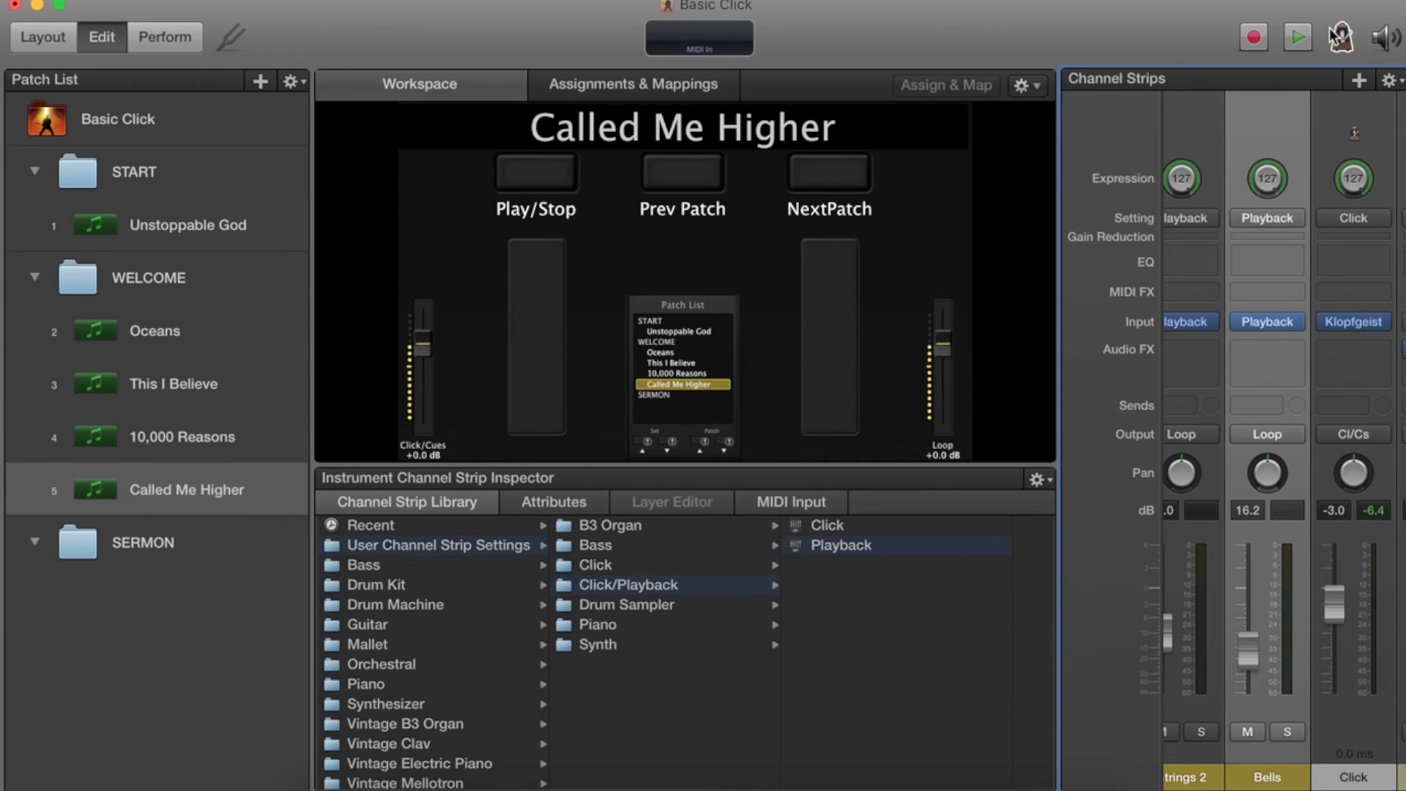
scroll(1281, 257, "left", 4)
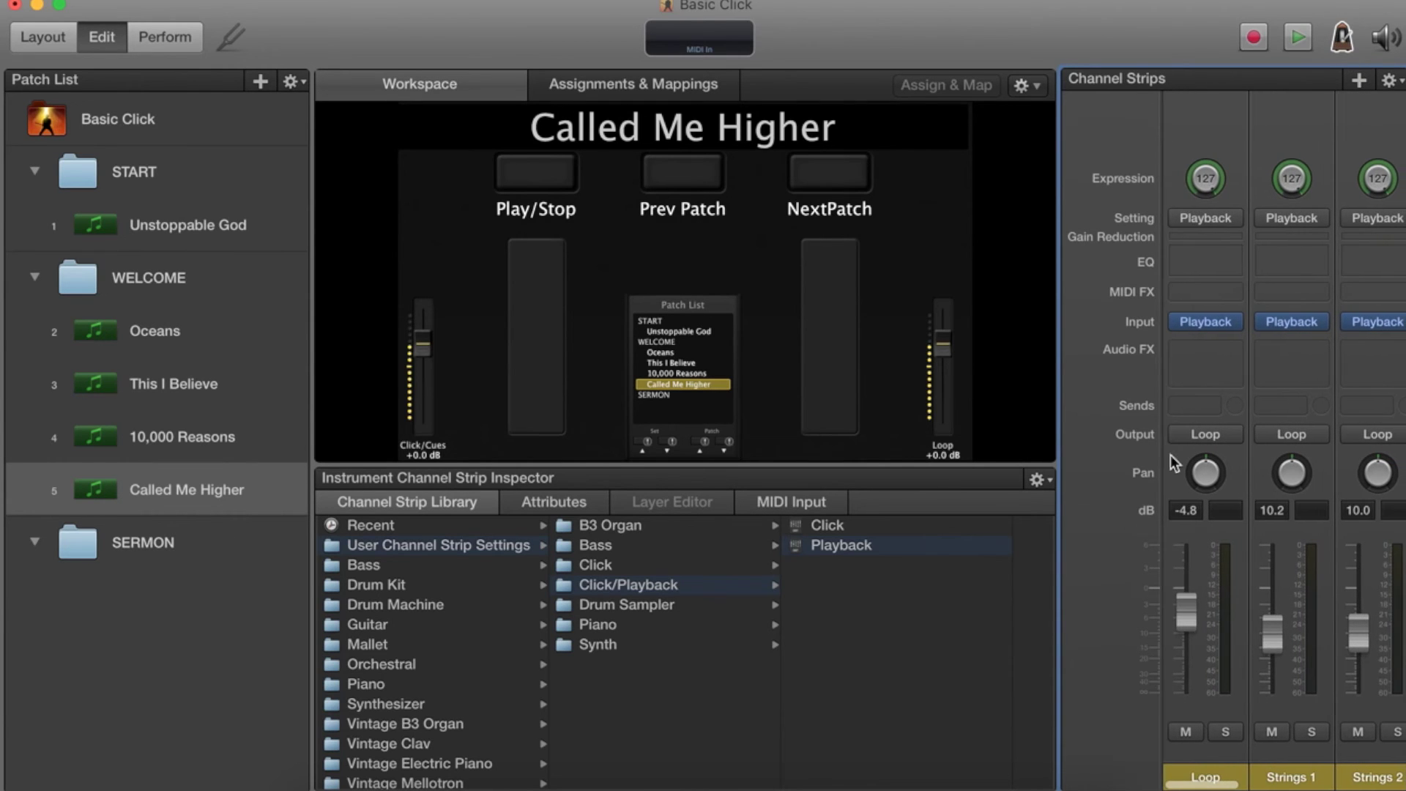
Play the patch, lowering Strings 1 to -13, Strings 2 to -12.6 and Bells to -18.5 dB, then stop.
key("space")
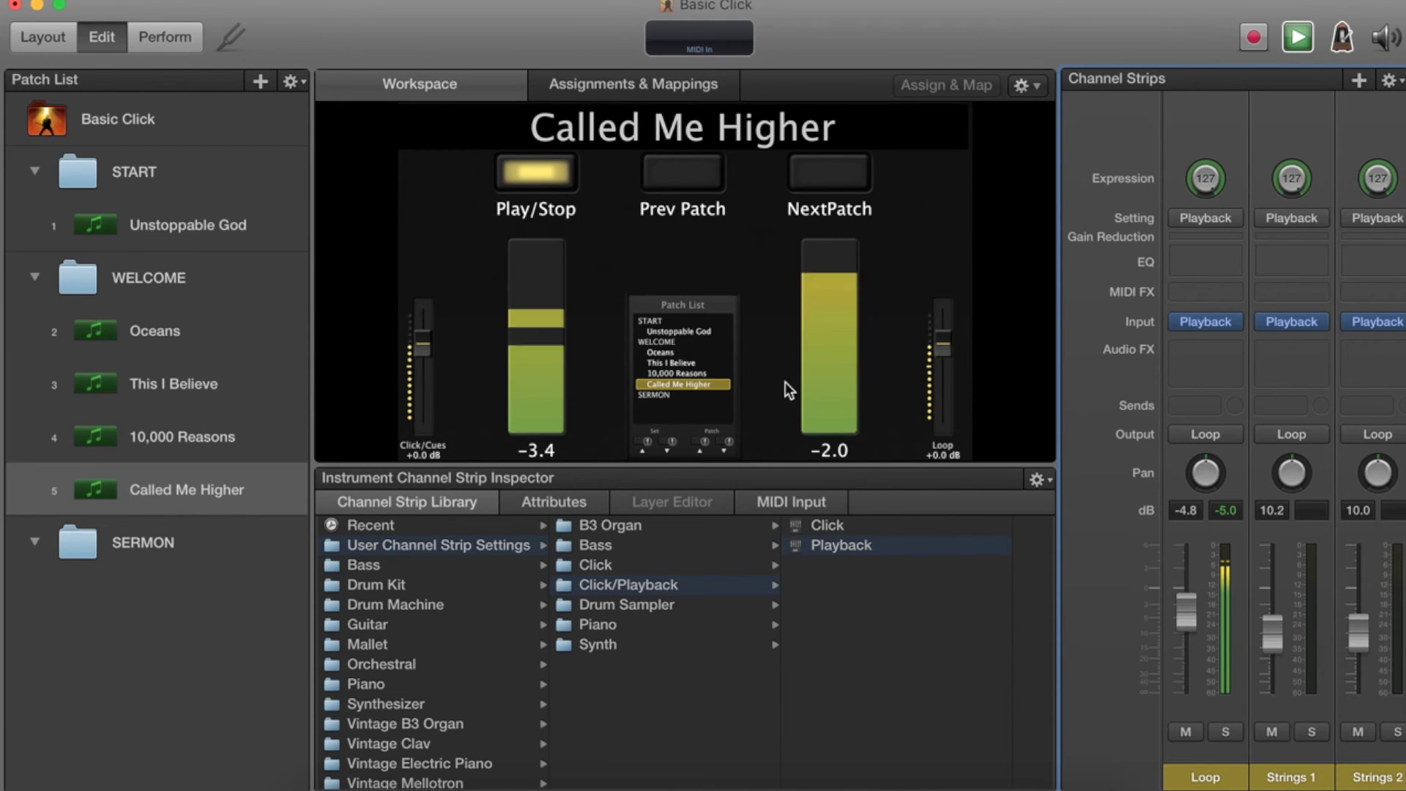
left_click(1272, 634)
left_click_drag(1272, 634, 1278, 640)
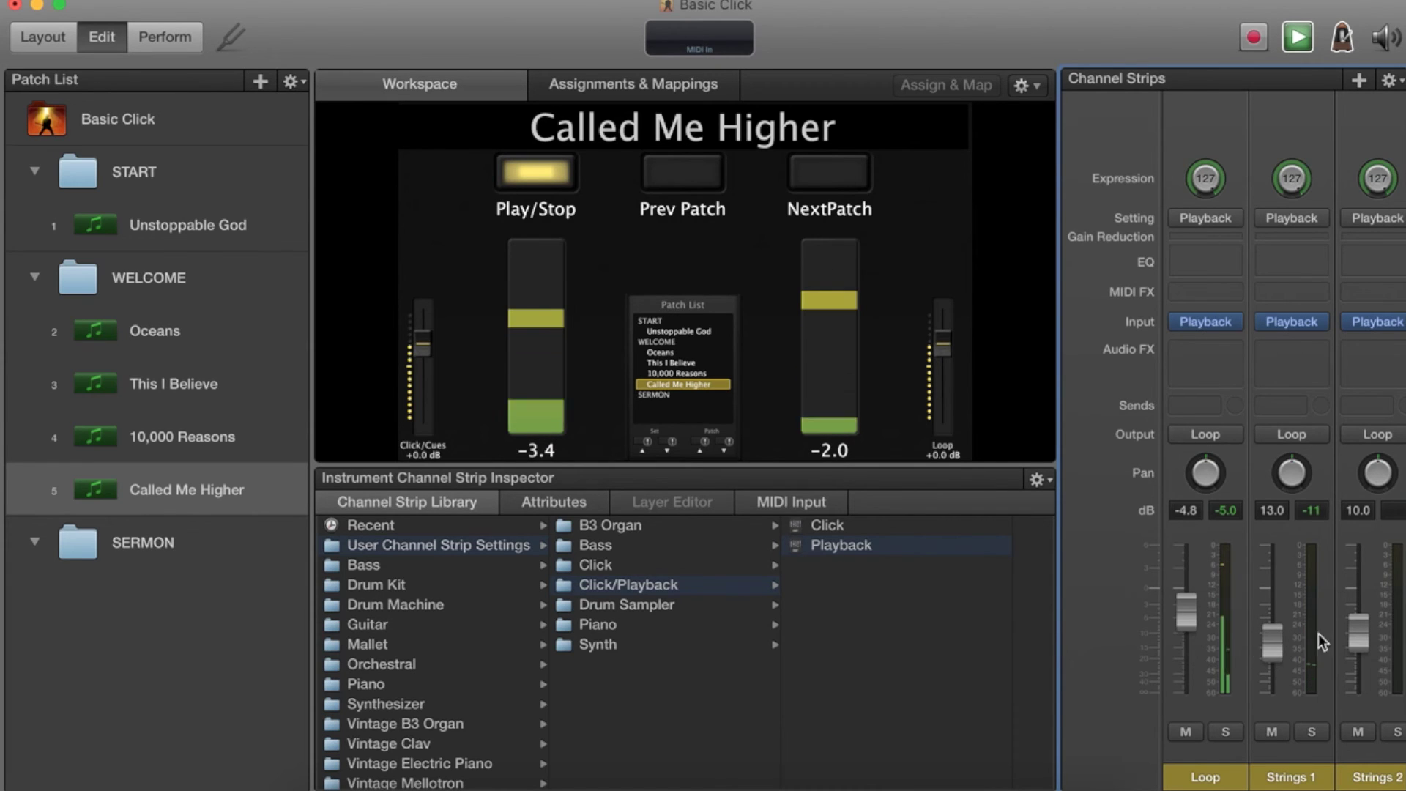
left_click_drag(1356, 634, 1356, 648)
scroll(1356, 649, "right", 3)
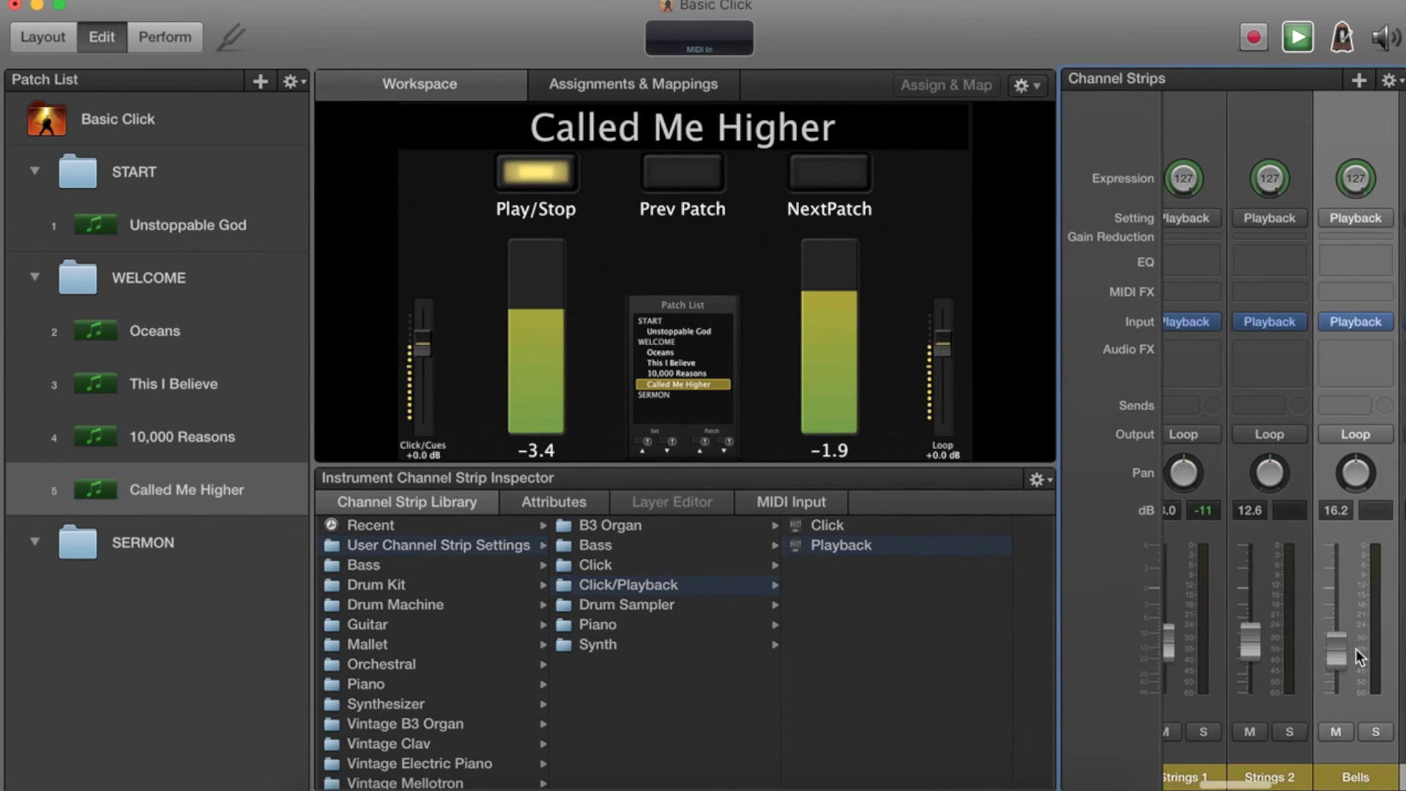
left_click(1322, 659)
left_click_drag(1322, 659, 1325, 662)
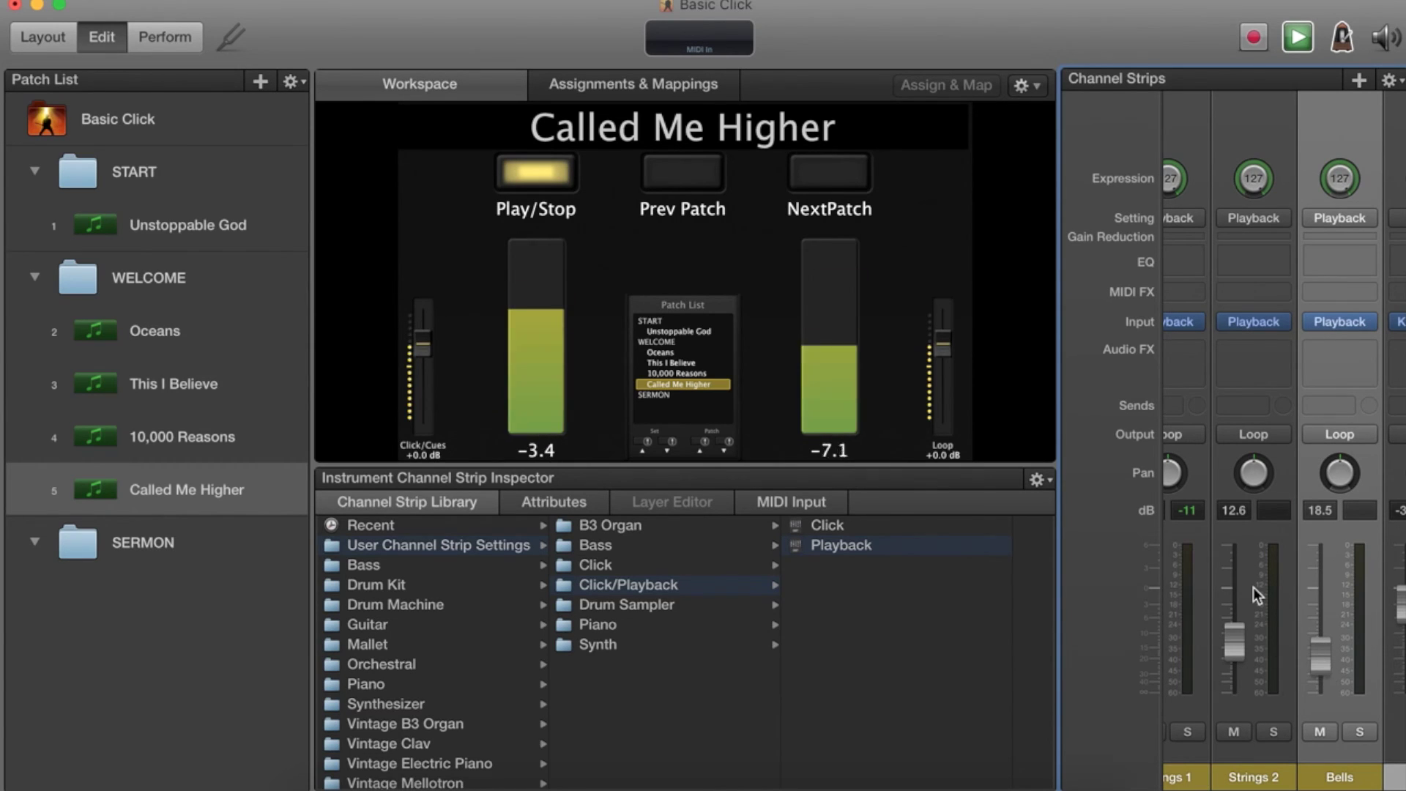
scroll(1231, 536, "left", 3)
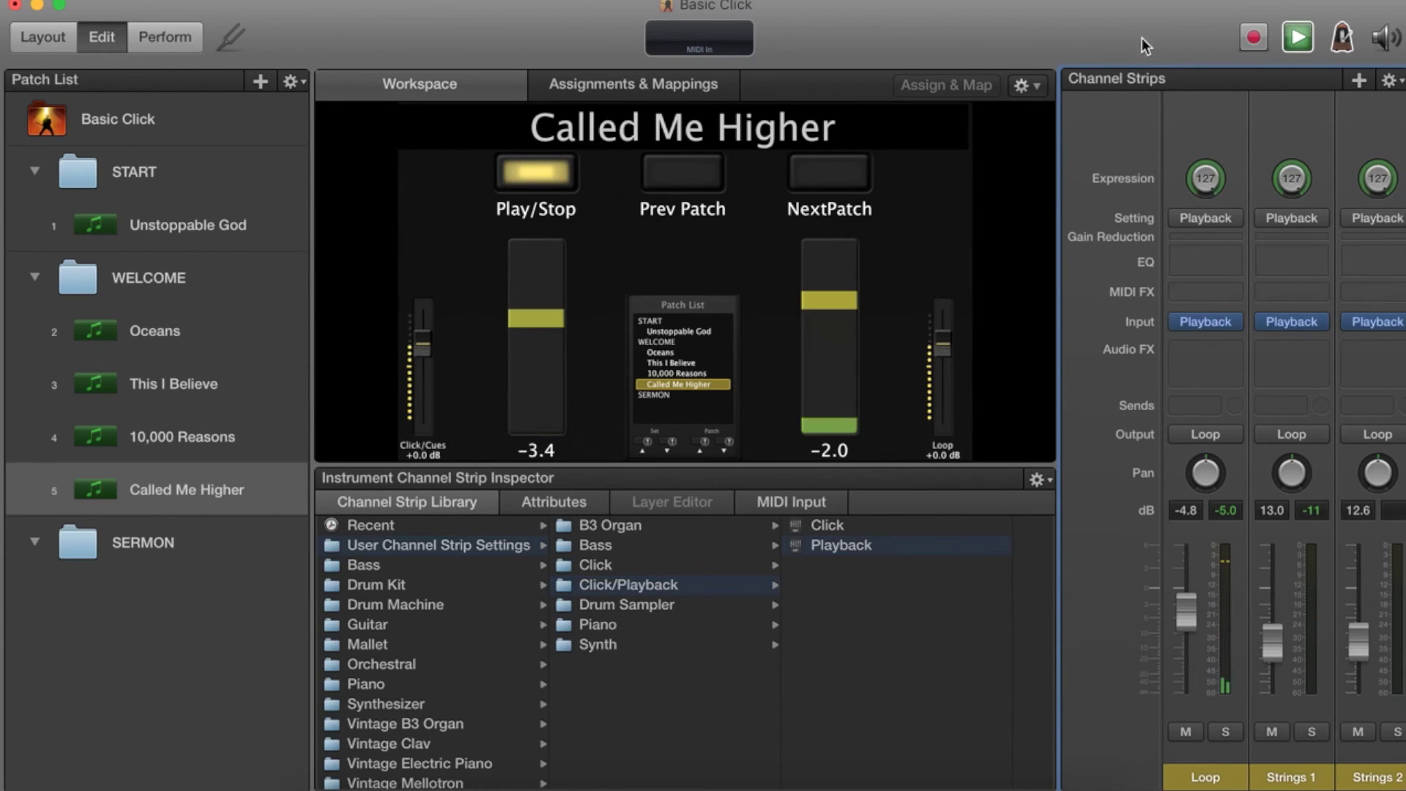
key("space")
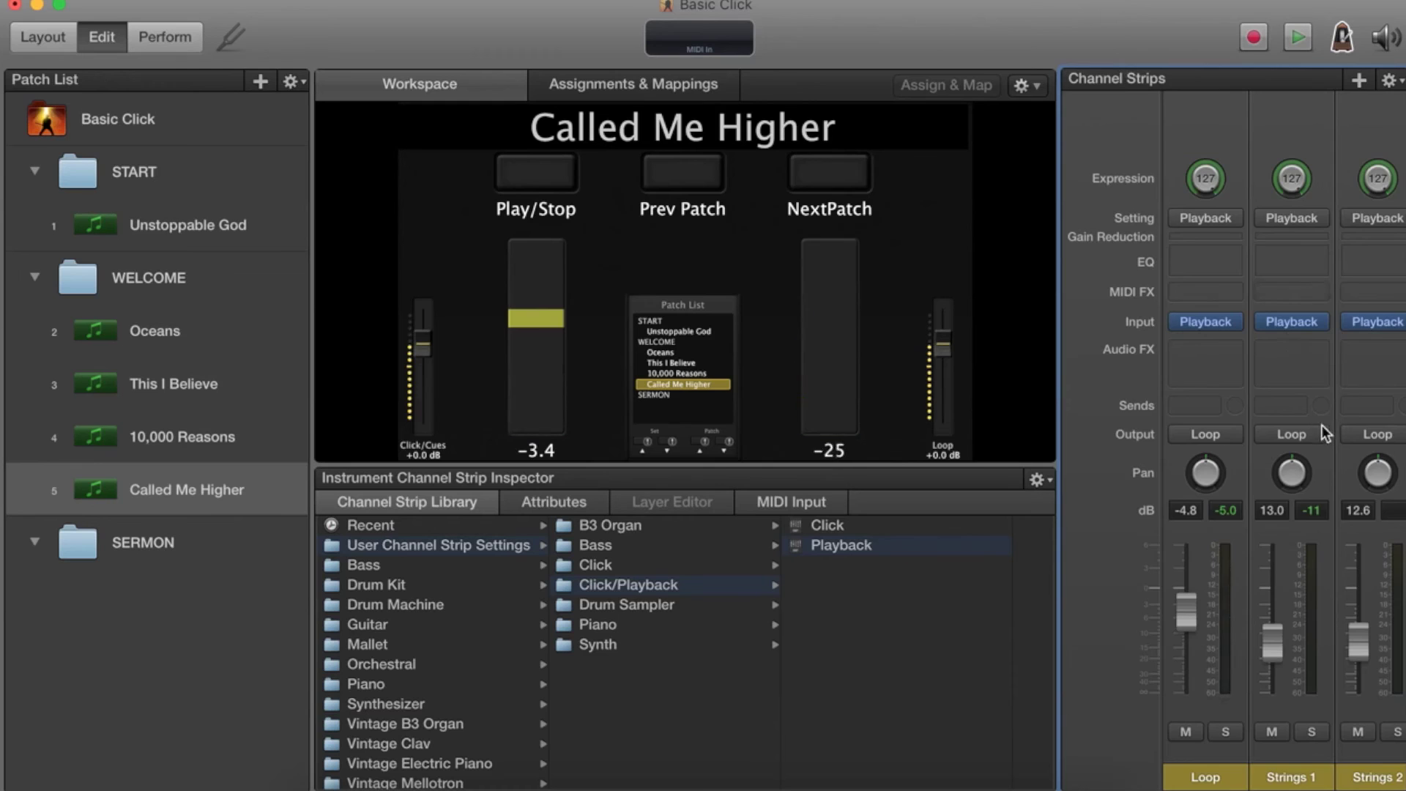
Toggle the metronome click.
scroll(1321, 424, "right", 5)
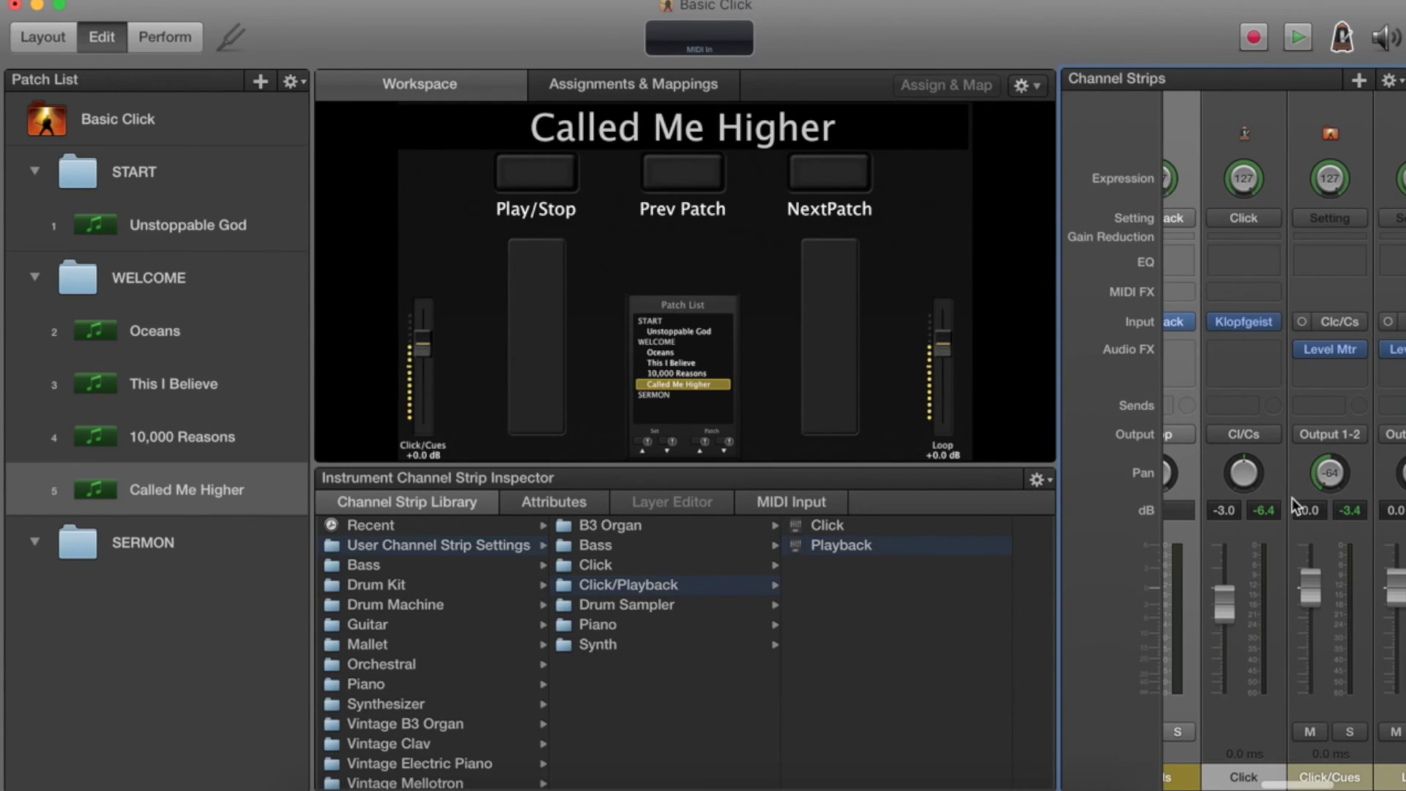
scroll(1291, 498, "right", 2)
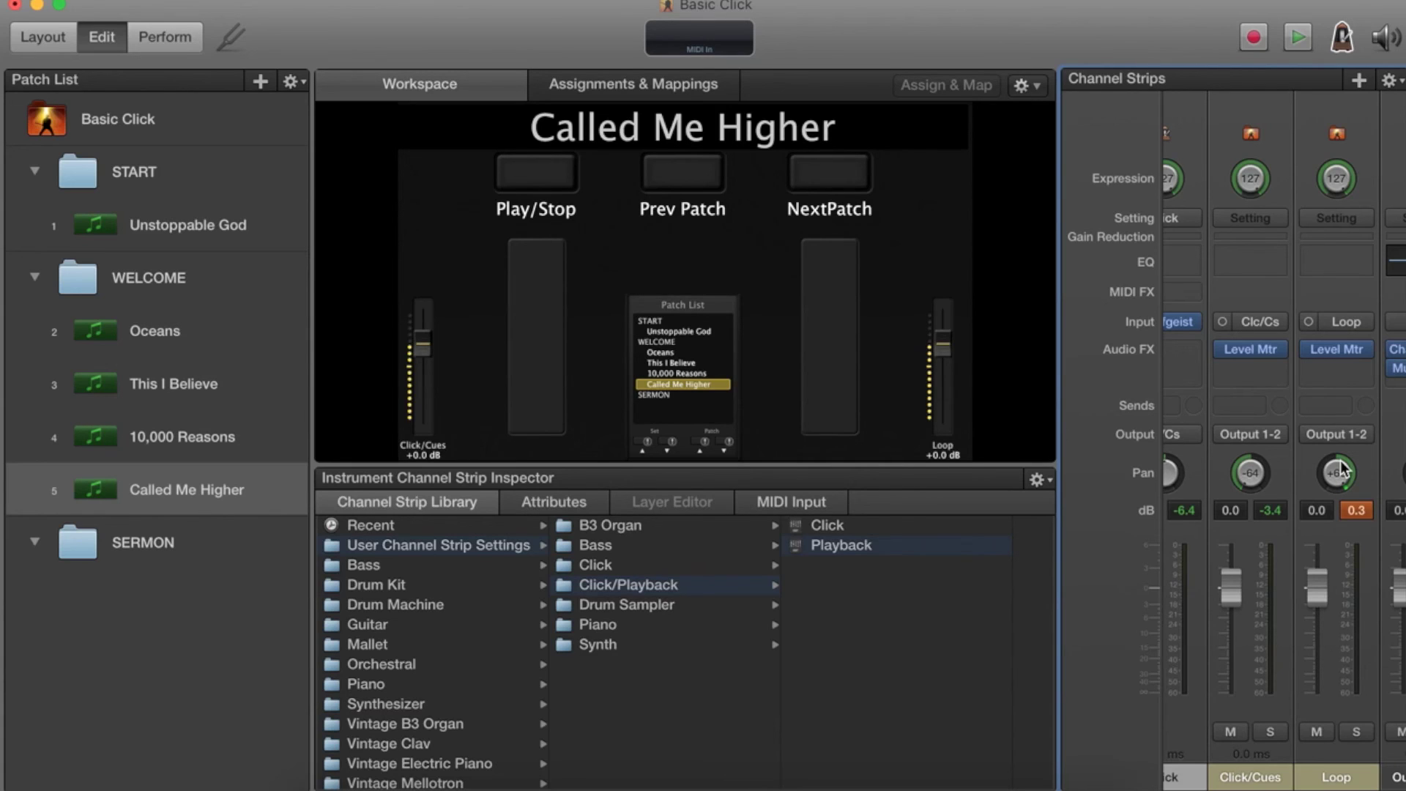
left_click(1345, 43)
Play the patch again and pull Strings 1 down further to about -15.4 dB.
key("space")
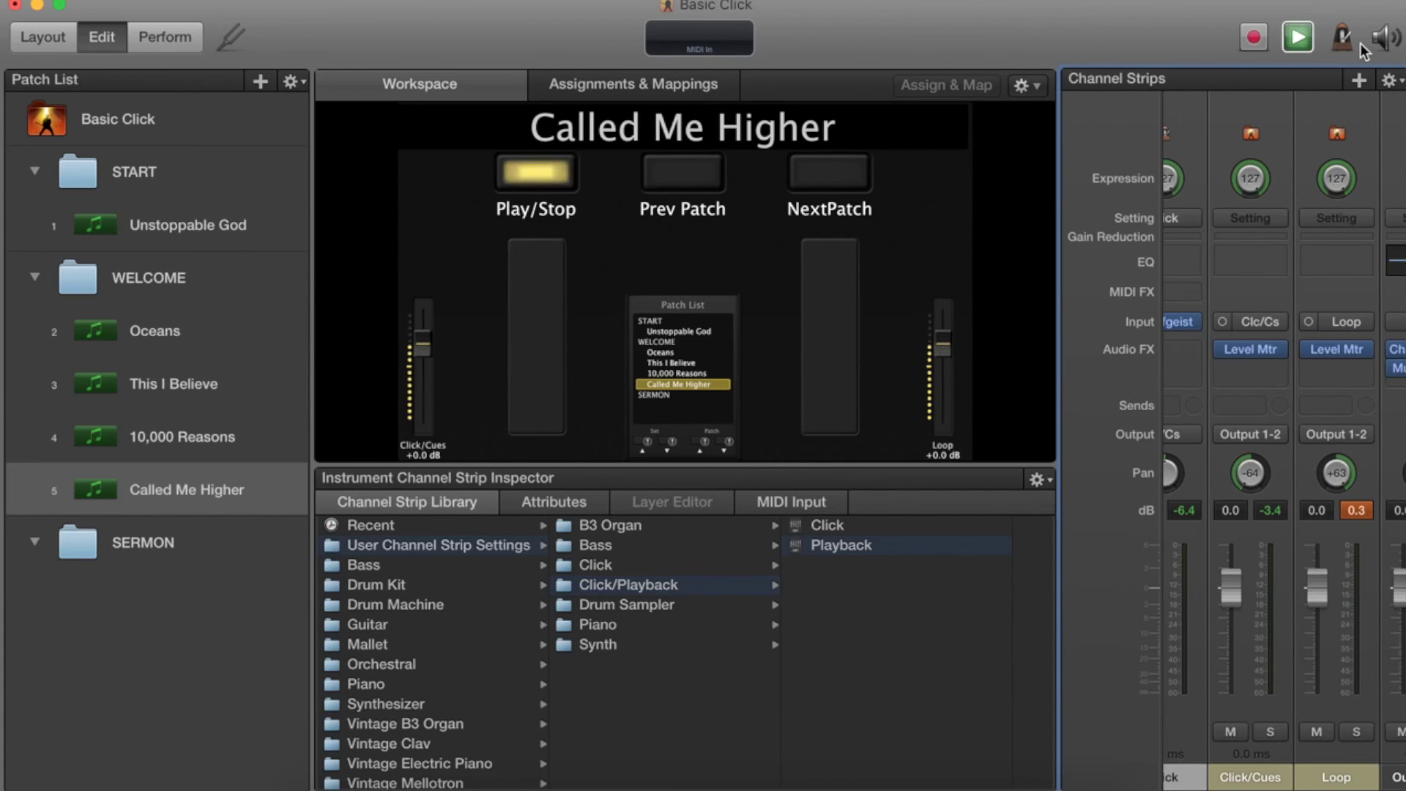
scroll(1284, 336, "left", 4)
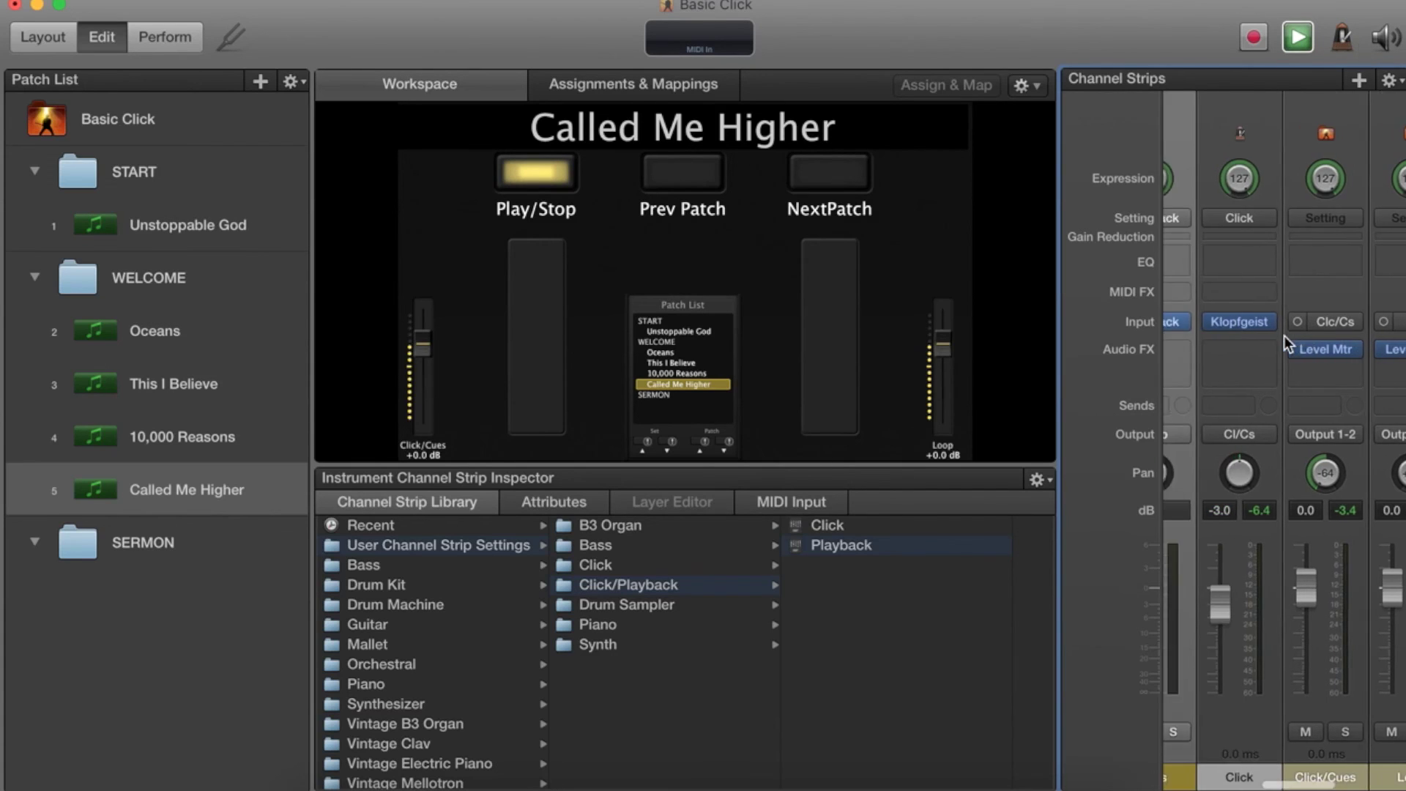
scroll(1285, 336, "left", 4)
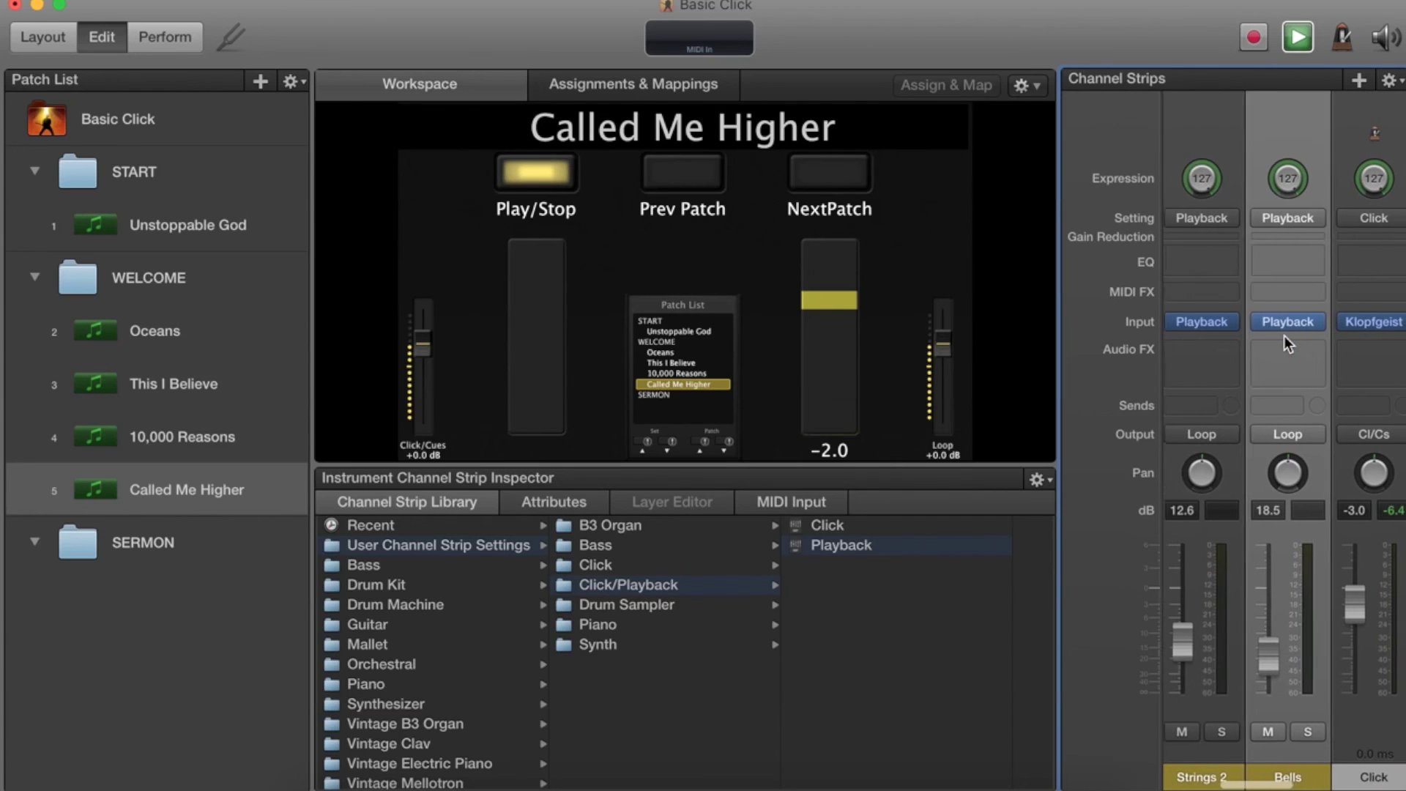
scroll(1284, 335, "left", 3)
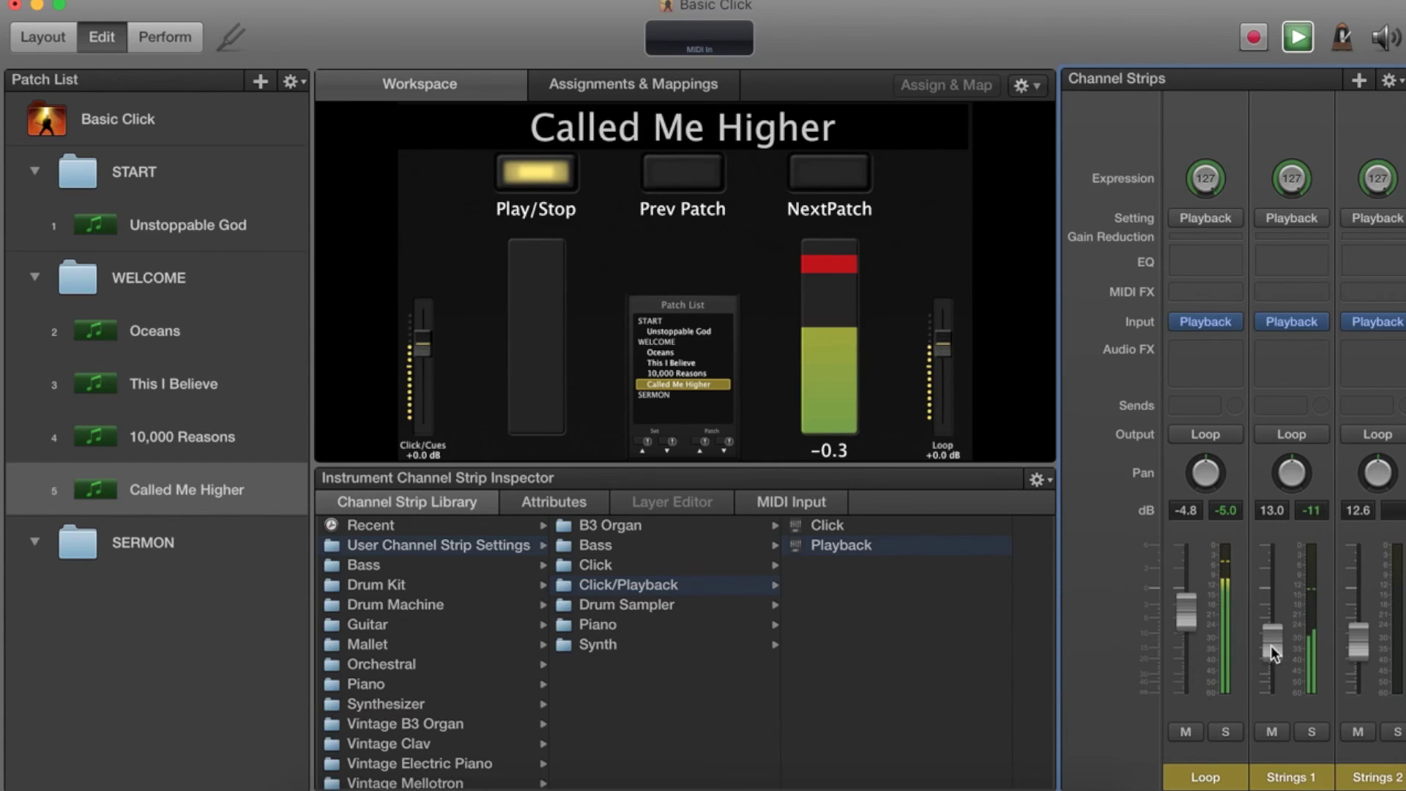
left_click_drag(1272, 643, 1274, 665)
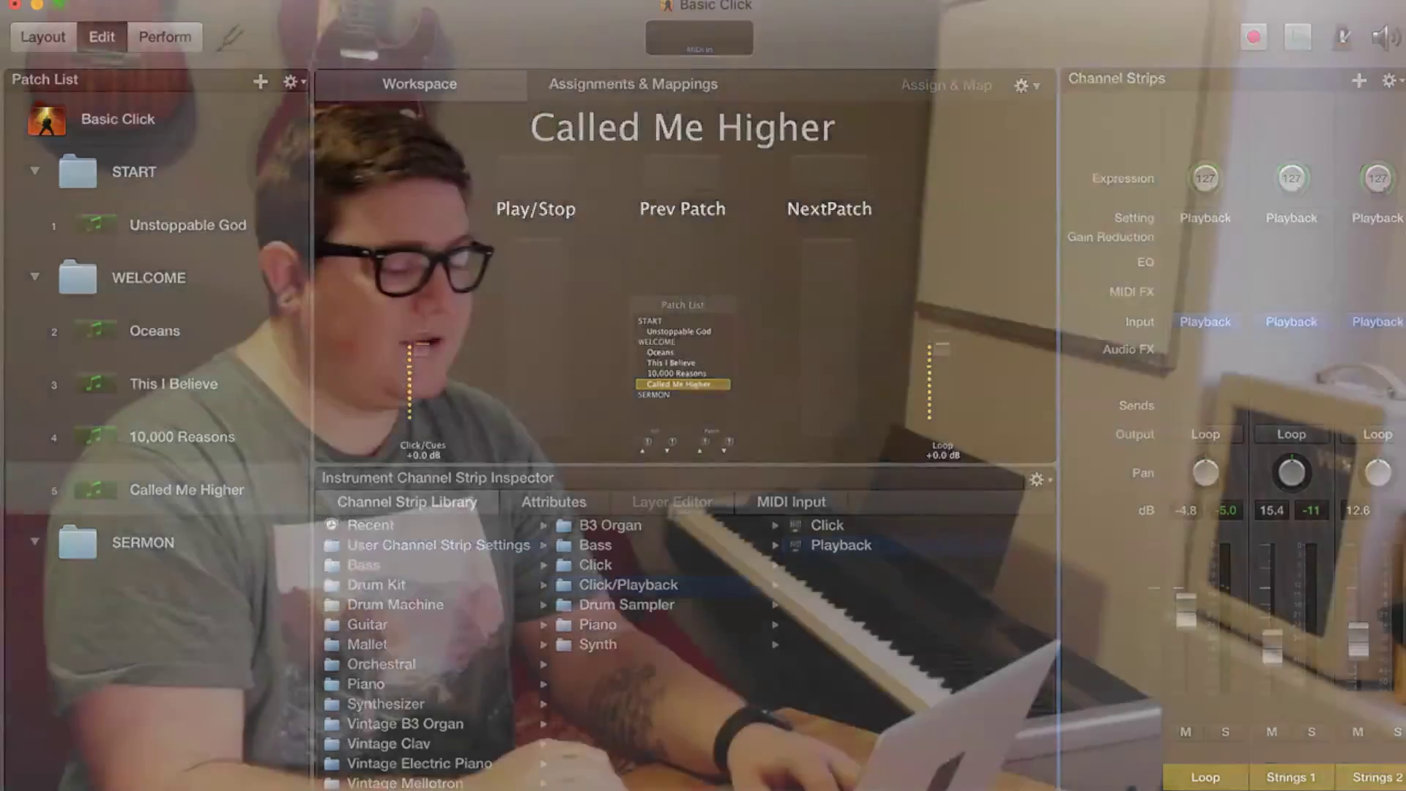